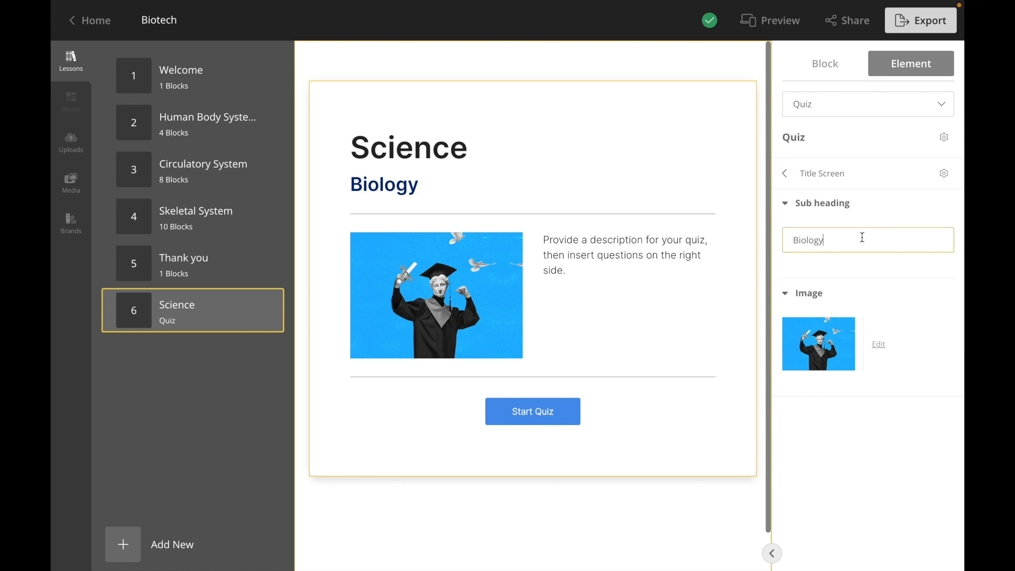
Change the quiz title screen's sub heading to "Biology 1" and its description to "Biology 101"
type("1")
left_click_drag(598, 278, 543, 238)
type("Biology 10")
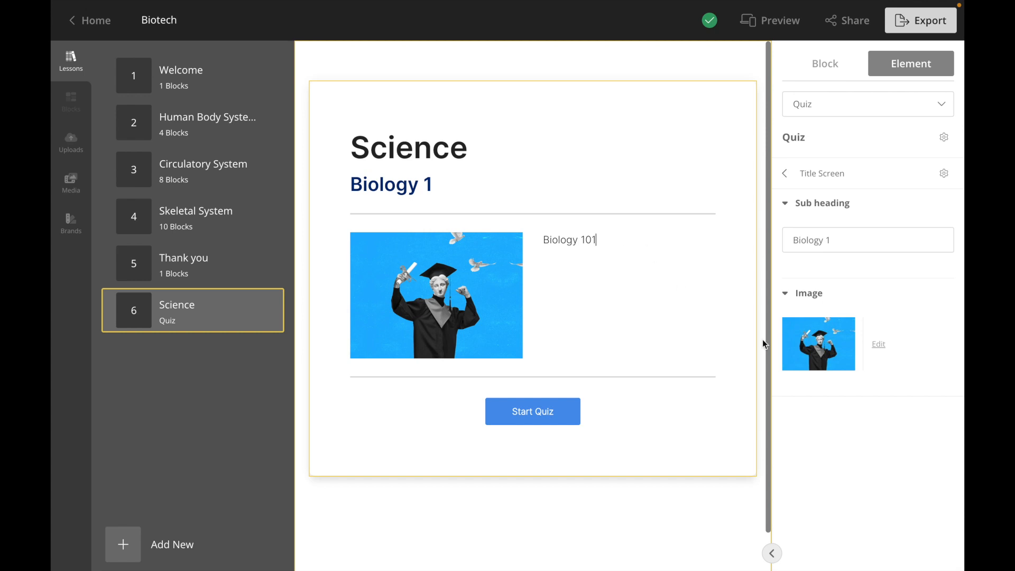
Replace the title screen image with the fluorescent cell picture found by searching the media library for "Biology"
left_click(879, 344)
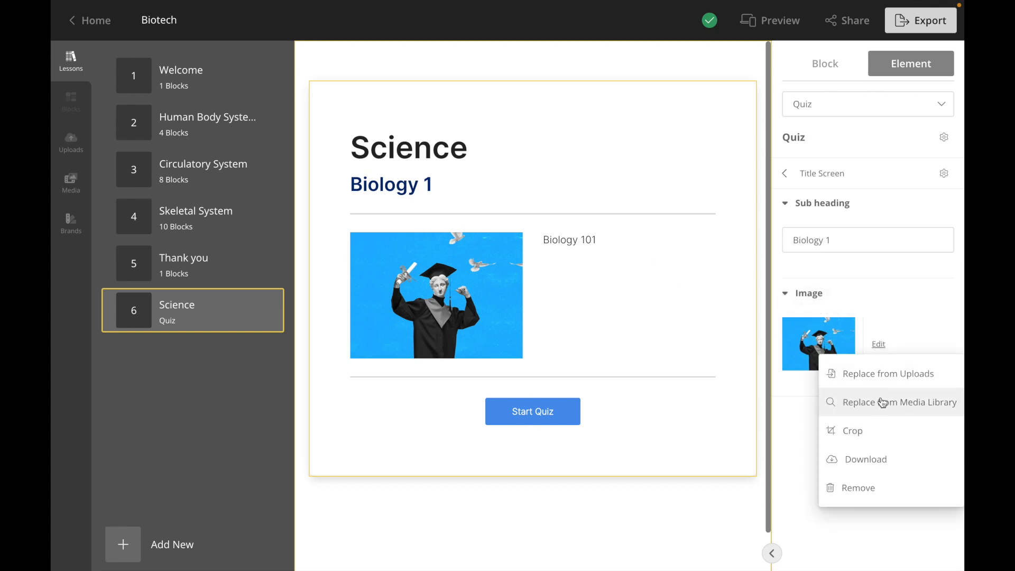
left_click(883, 403)
left_click(266, 109)
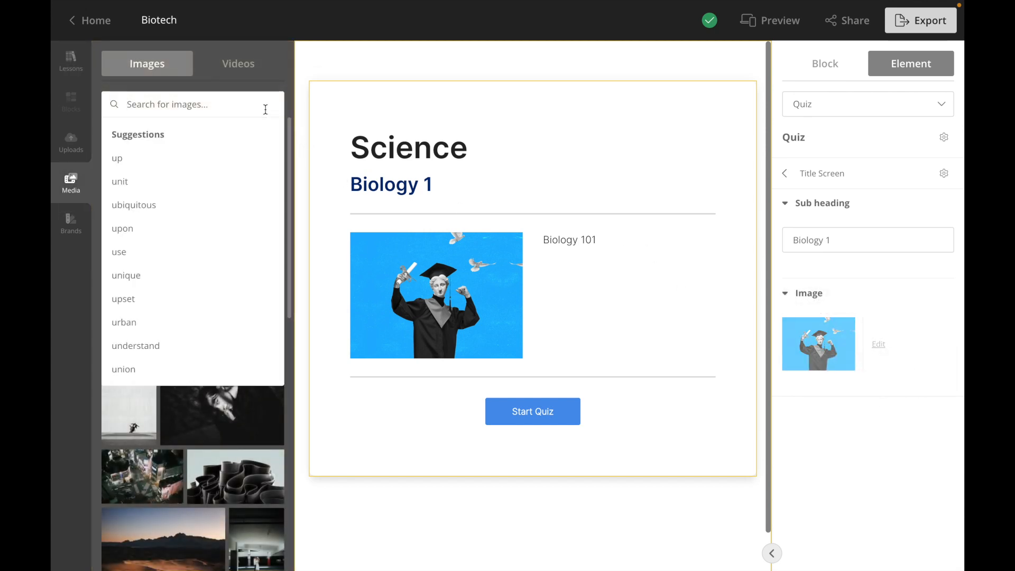
type("Biology")
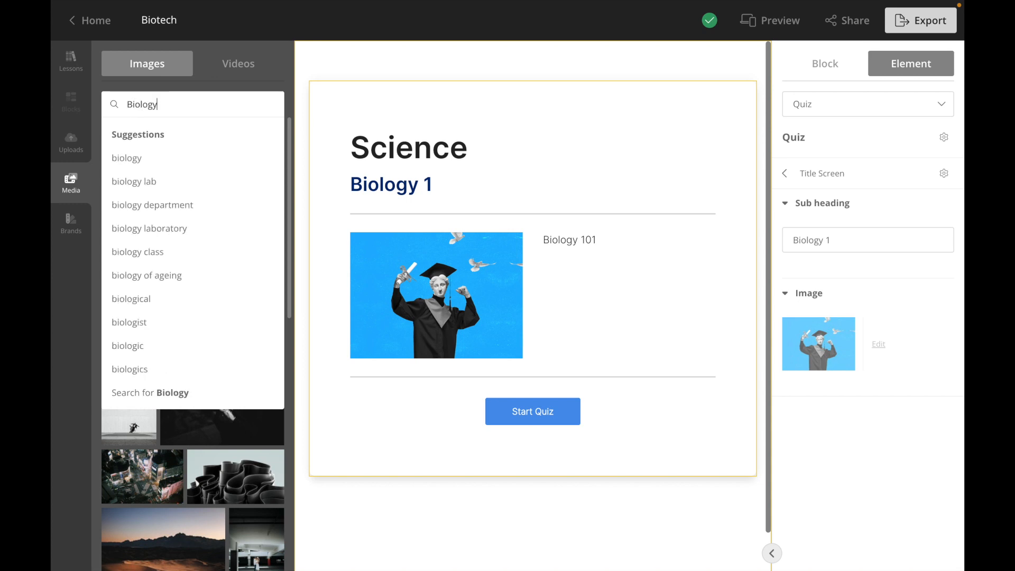
key("Return")
left_click(146, 275)
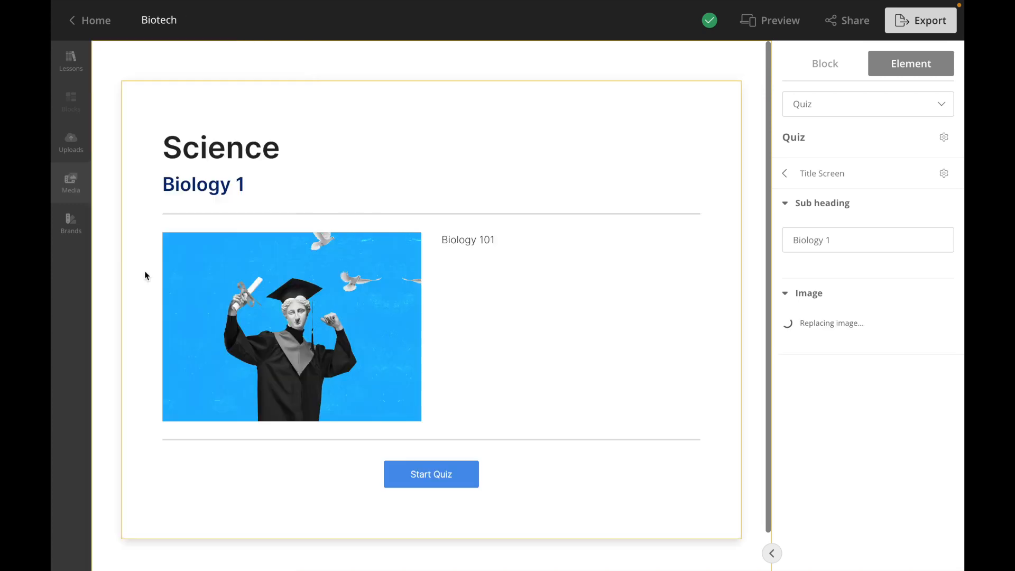
Set the title screen's image position to Right
left_click(944, 174)
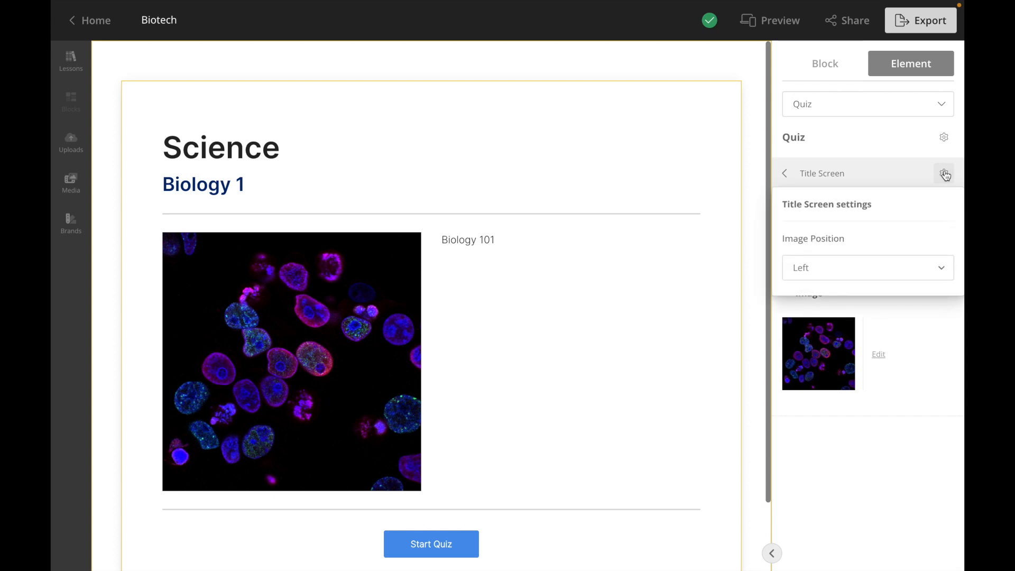
left_click(897, 269)
left_click(896, 277)
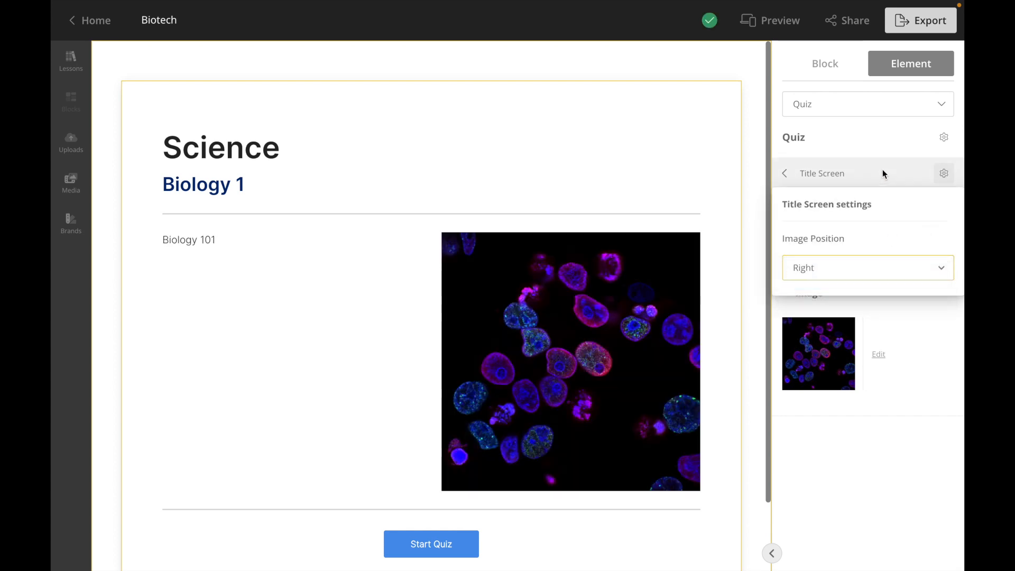
left_click(881, 146)
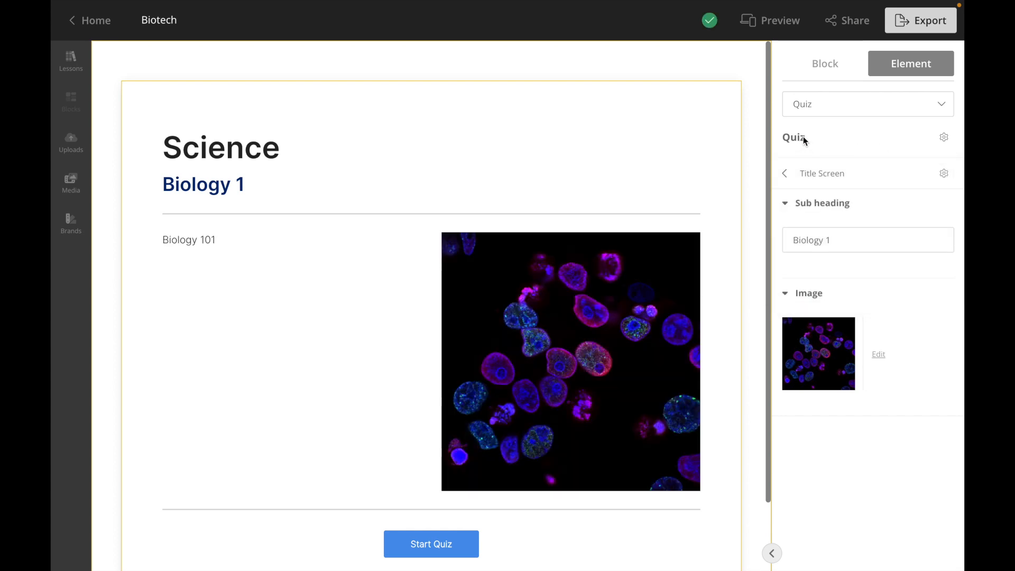
Replace the placeholder text of Question #1 with "What is the largest organ in the human body?"
left_click(785, 174)
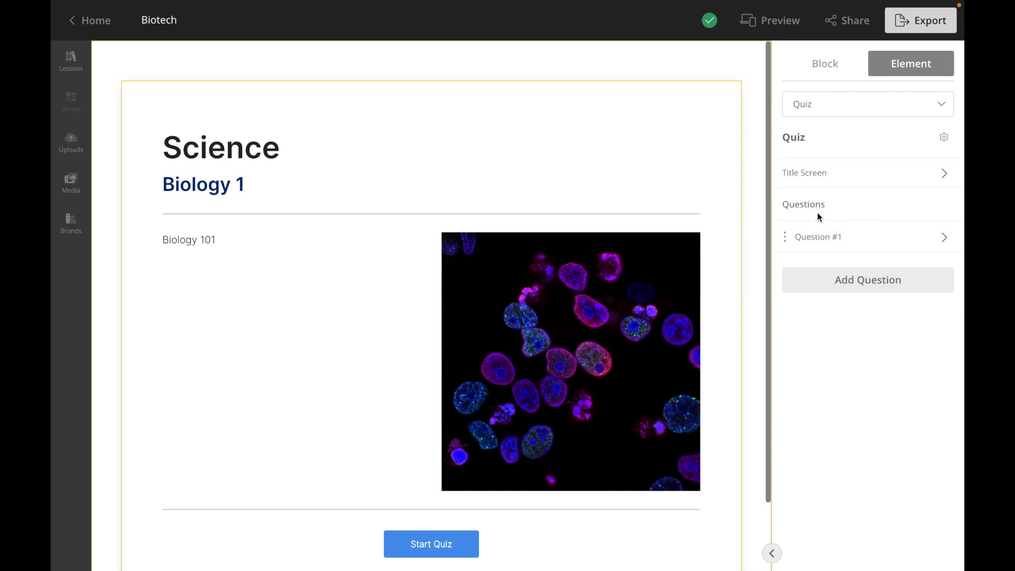
left_click(865, 236)
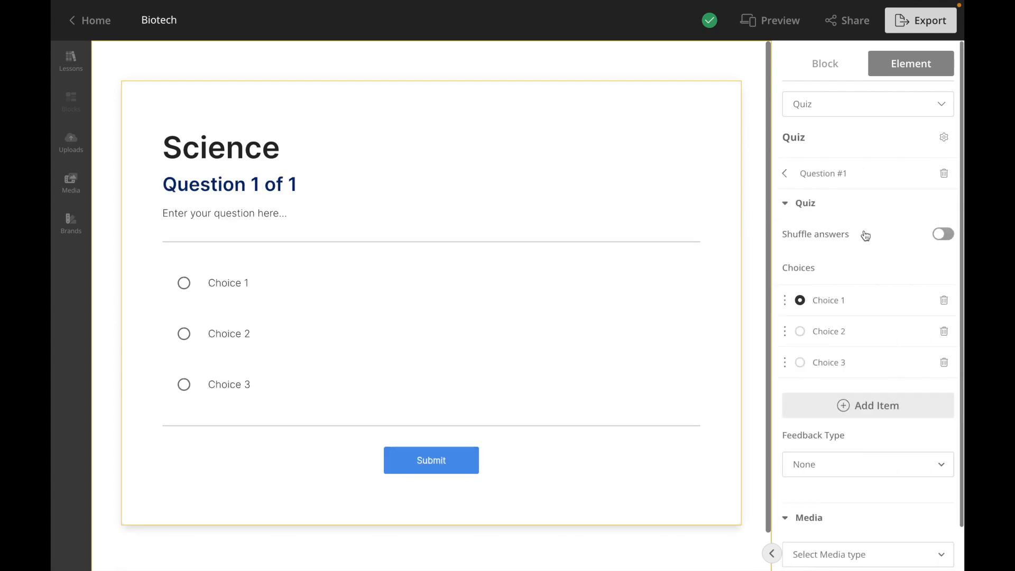
left_click(299, 209)
left_click_drag(299, 209, 143, 209)
key("BackSpace")
scroll(431, 305, "down", 1)
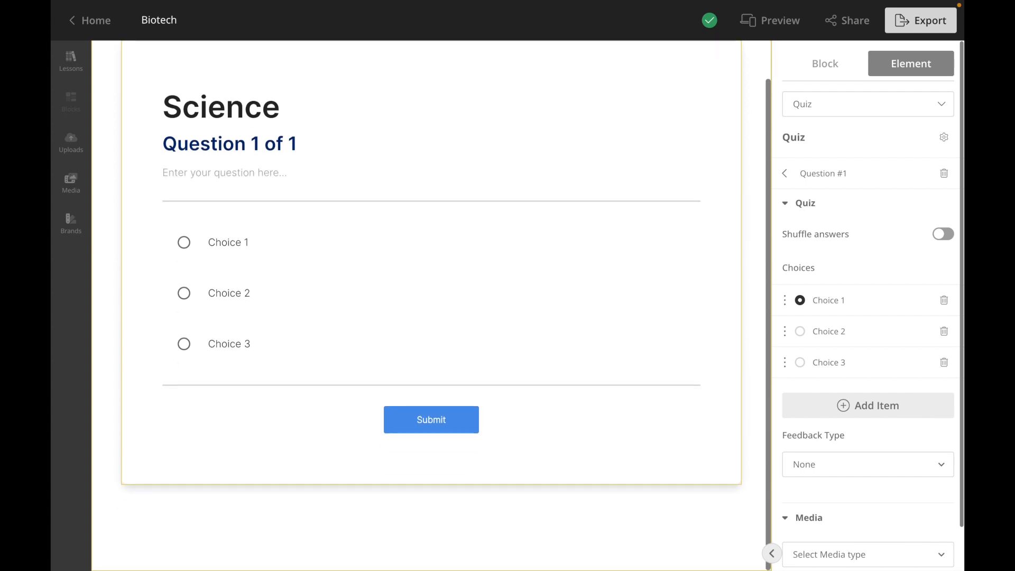
type("What is the largest o")
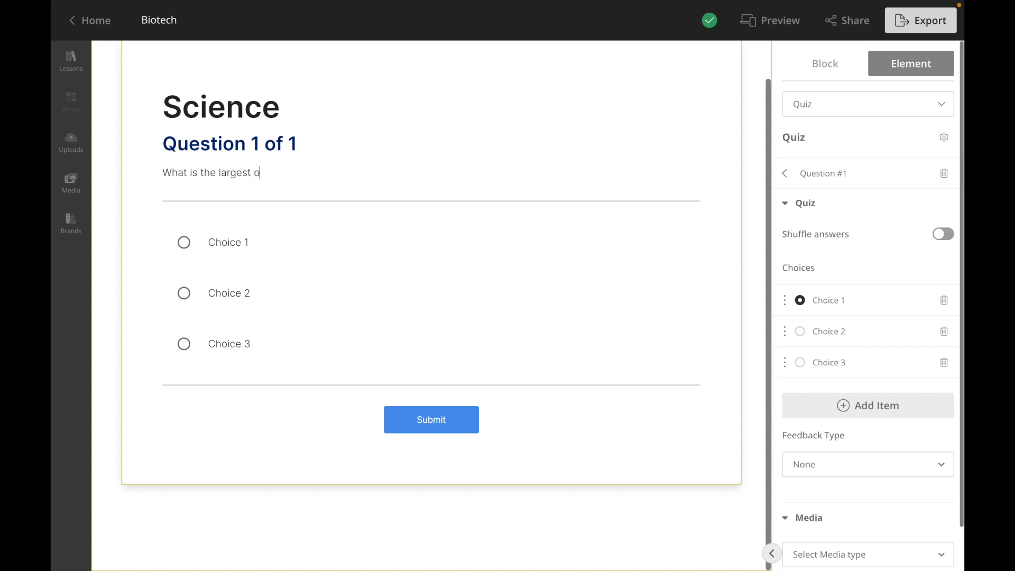
type("rgan in the human")
type(" bofy")
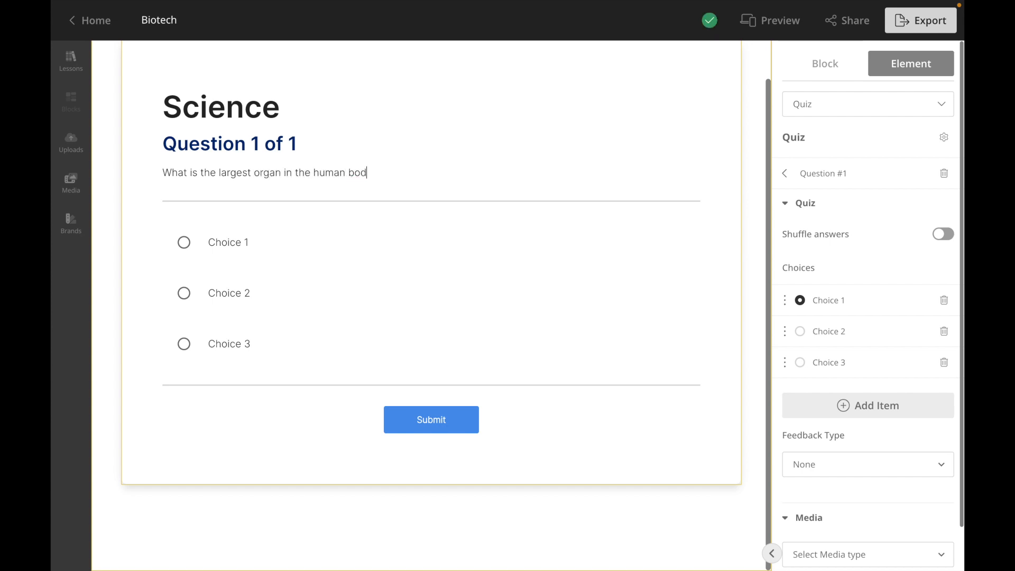
type("?")
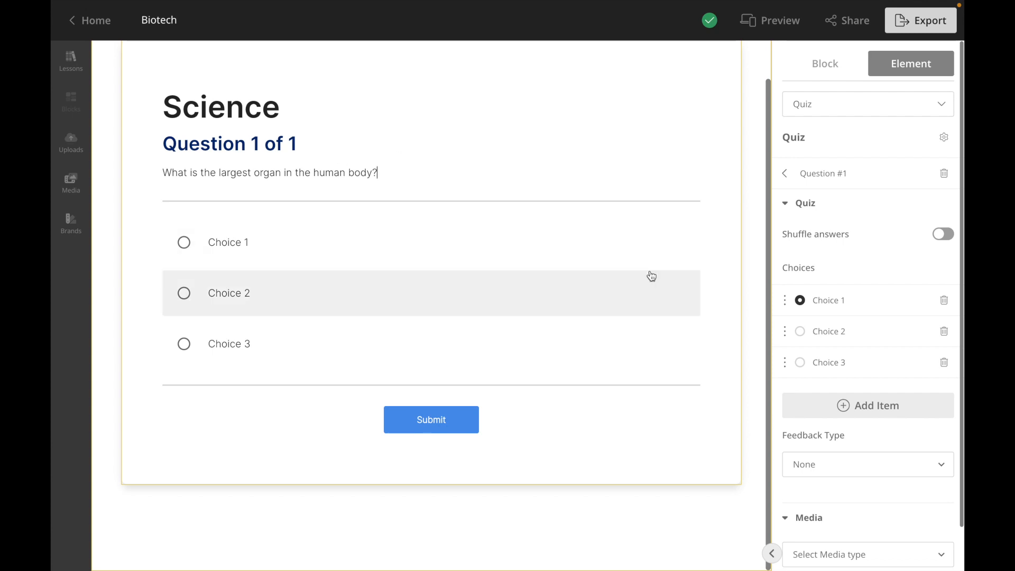
Rename the three answer choices of Question #1 to "Brain", "Skin" and "Liver"
scroll(868, 312, "down", 1)
left_click(259, 245)
left_click_drag(259, 245, 205, 243)
type("Brain")
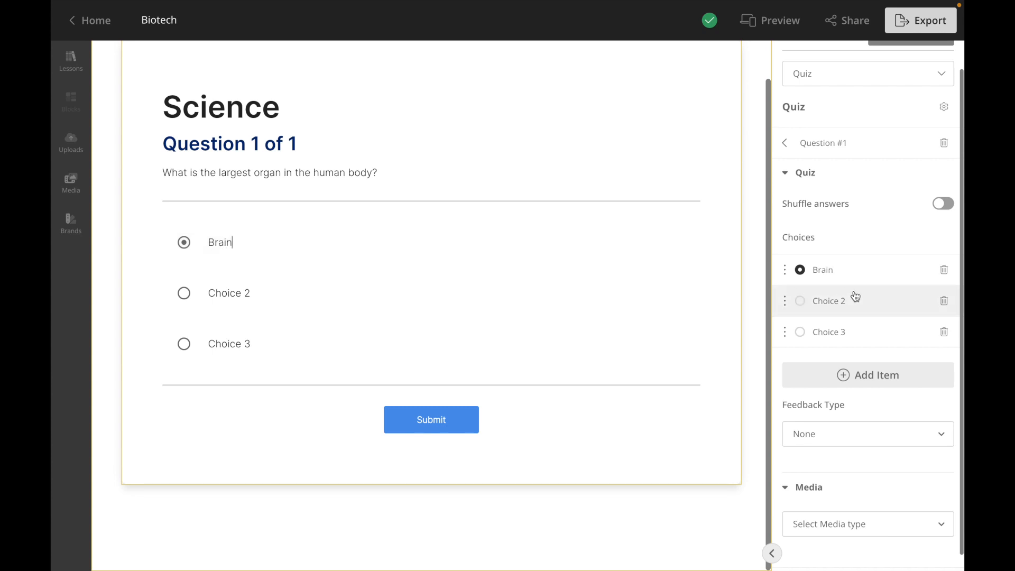
triple_click(820, 301)
type("Skin")
left_click_drag(857, 332, 801, 331)
type("Liver")
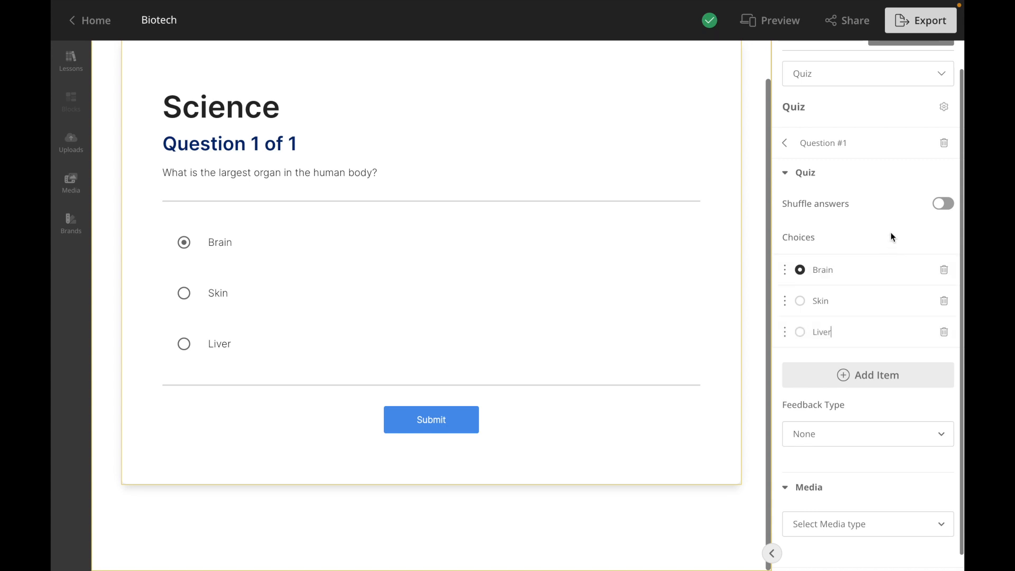
Mark Skin as the correct answer of Question #1 and turn on answer shuffling
left_click(802, 302)
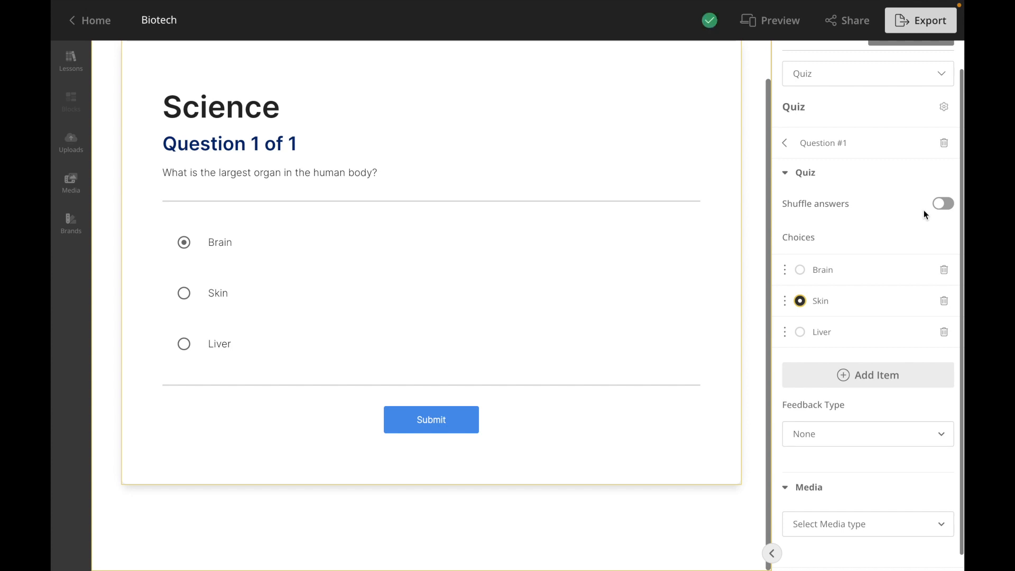
left_click(944, 206)
Set the feedback type of Question #1 to By Choice and enter "Try again!" as feedback for Brain
scroll(904, 237, "down", 1)
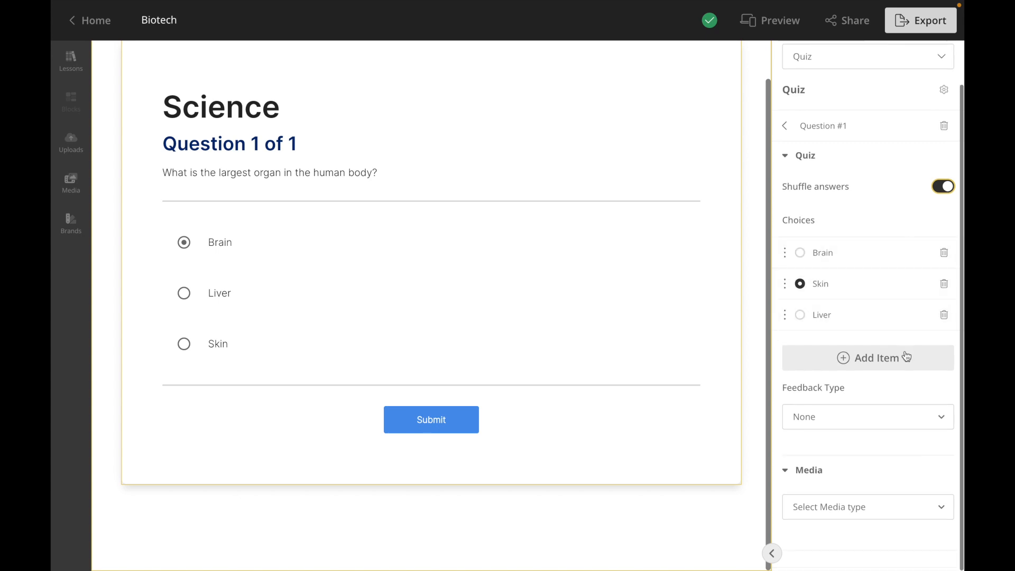
left_click(906, 415)
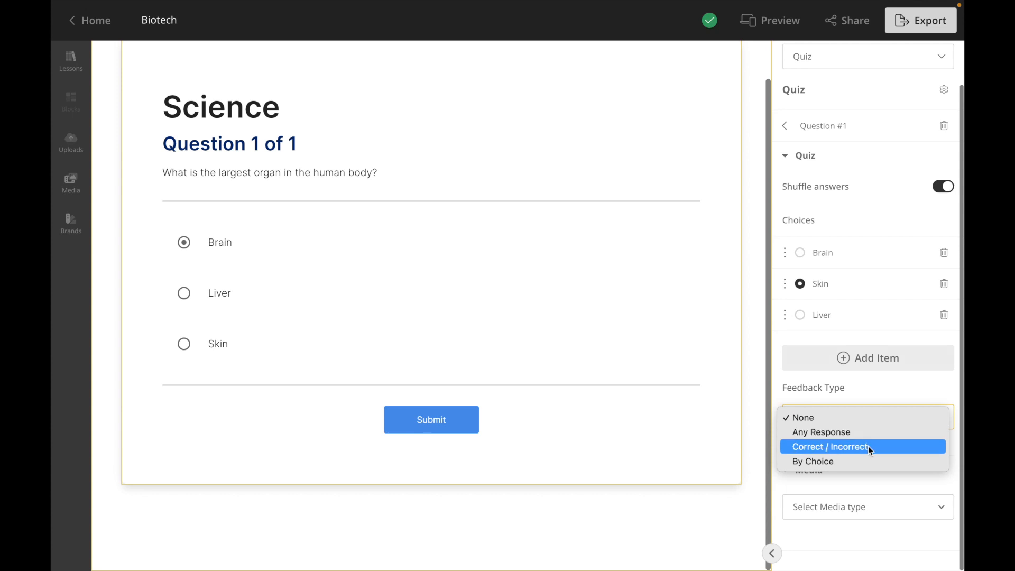
left_click(868, 461)
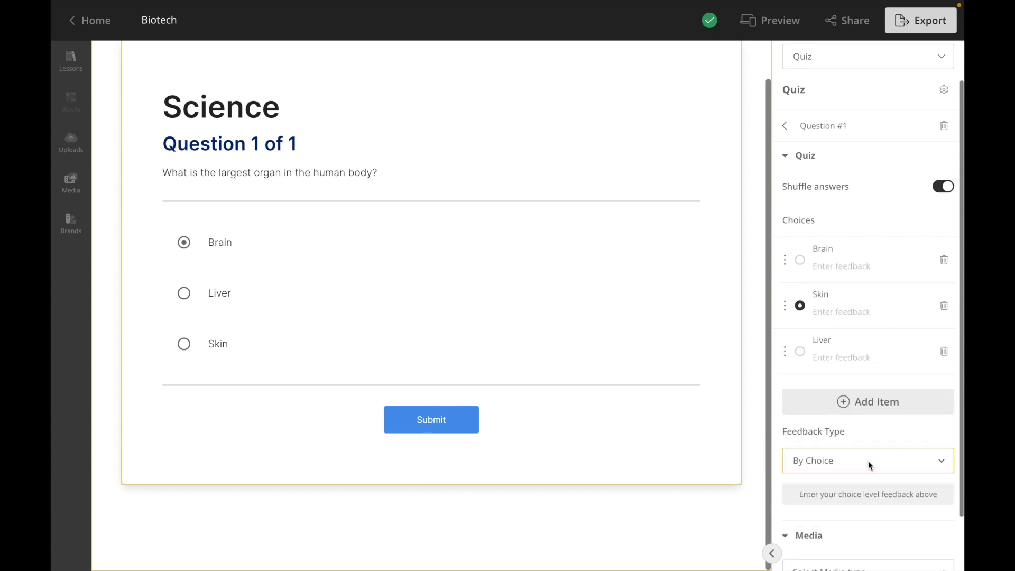
left_click(844, 271)
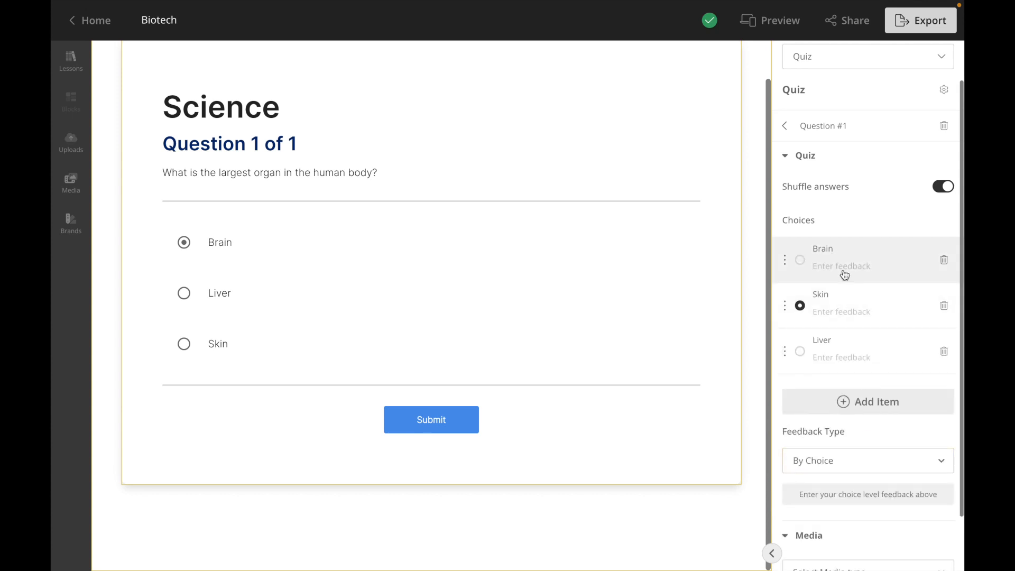
type("Try aga")
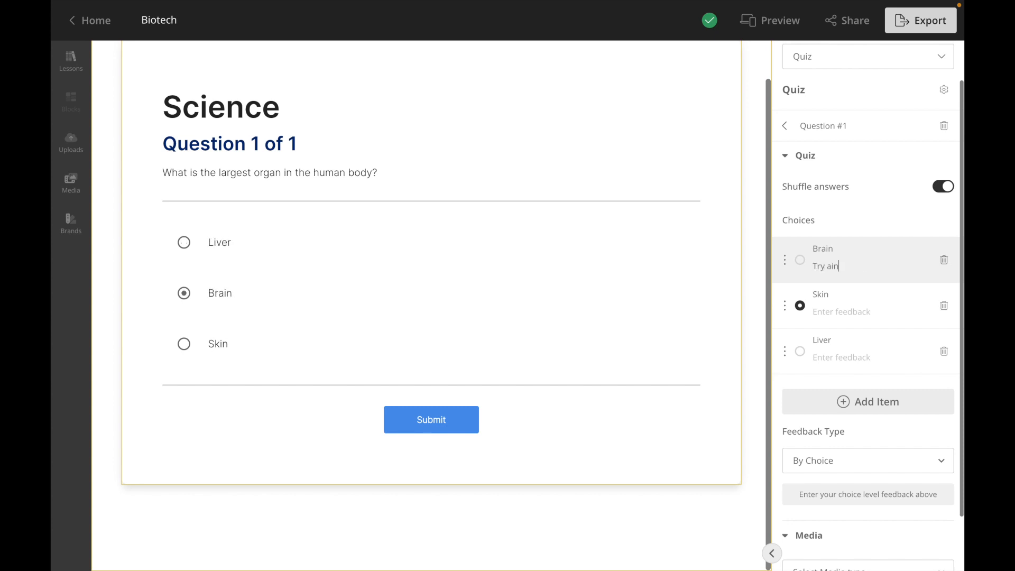
type("in!")
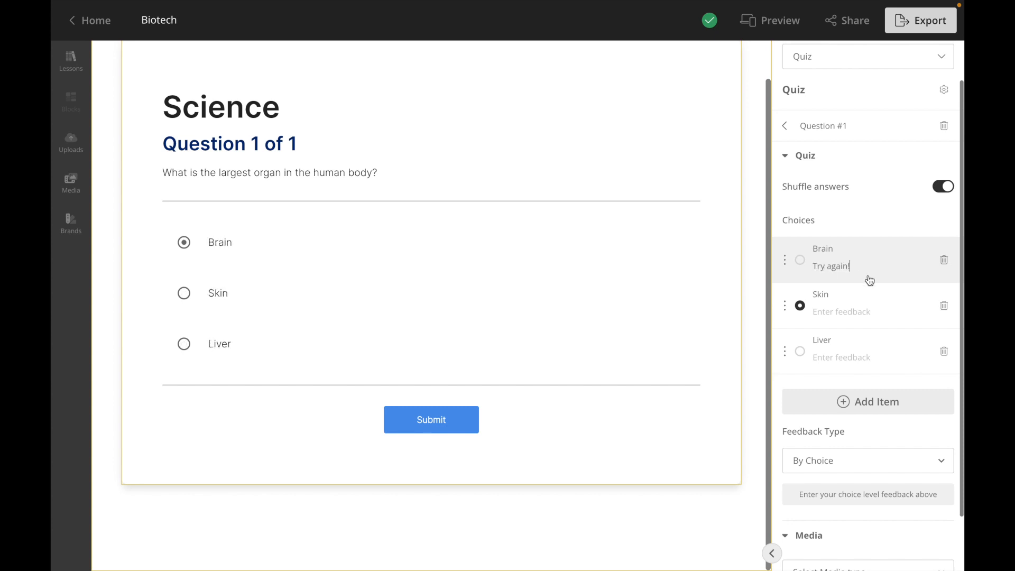
Enter "Yes correct!!" as feedback for the Skin choice and "Nope!" for the Liver choice
type("y")
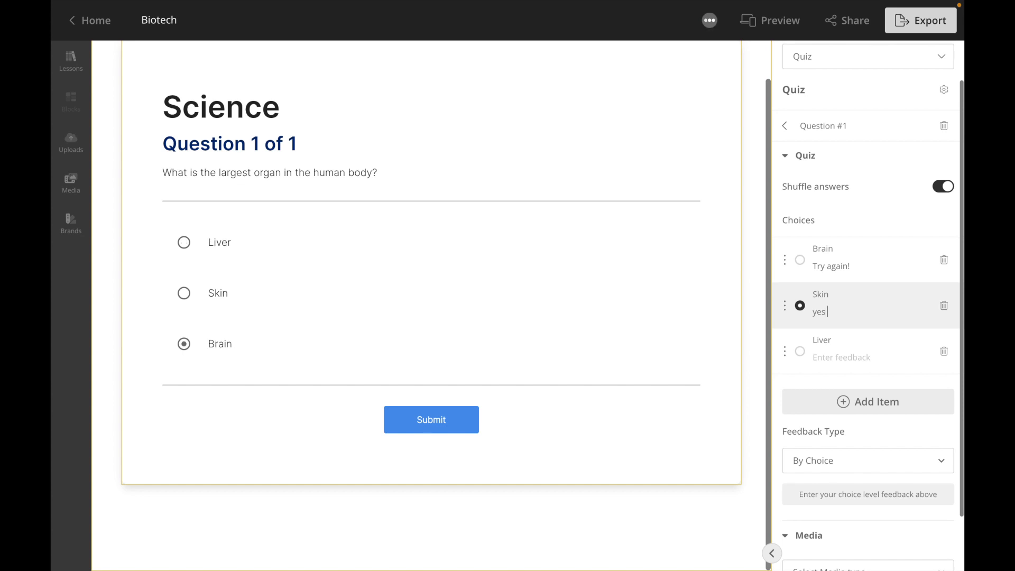
key("BackSpace")
type("Yes correct")
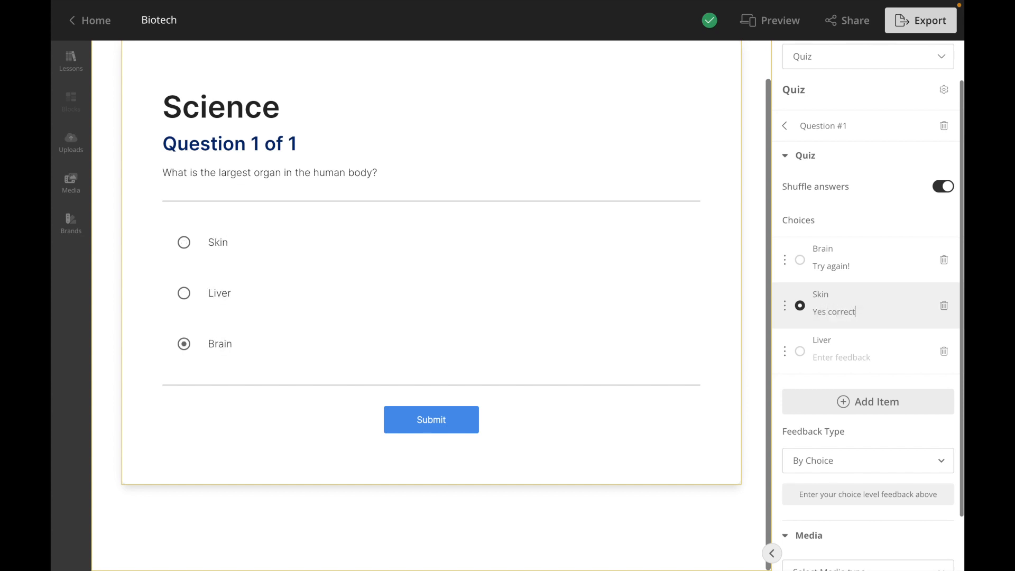
type("!!")
left_click(860, 359)
type("Nope")
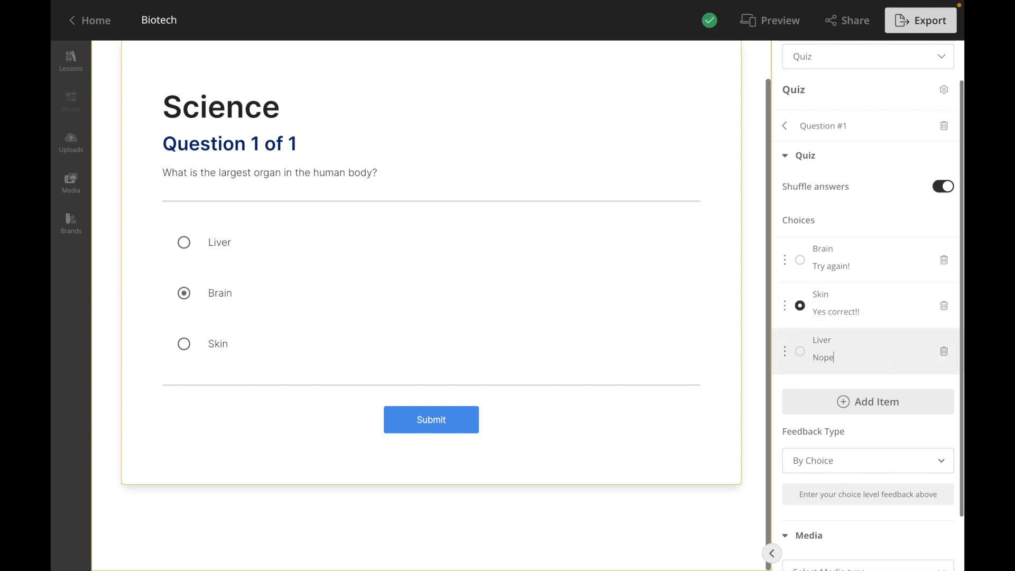
type("!")
scroll(897, 483, "down", 2)
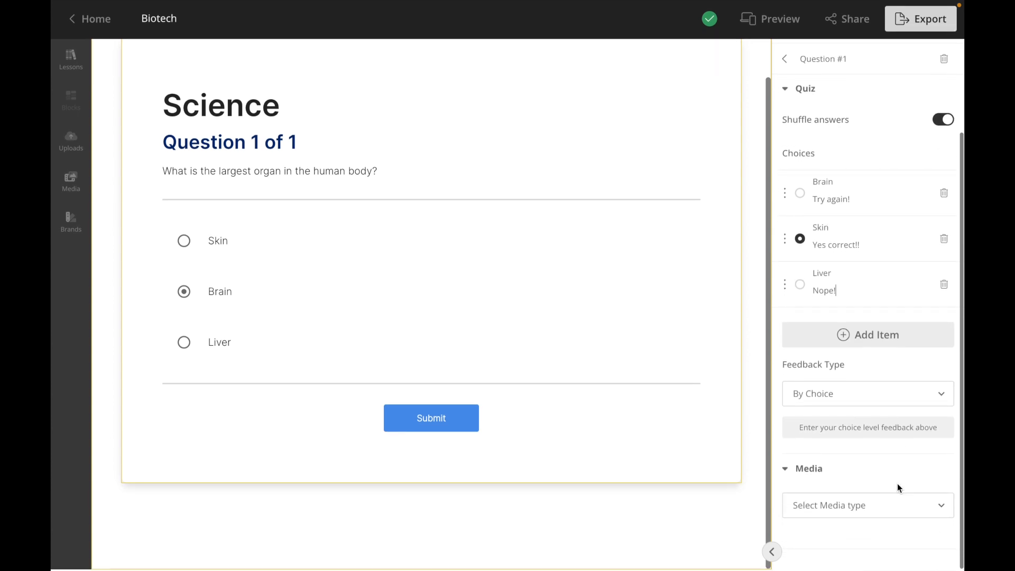
left_click(890, 506)
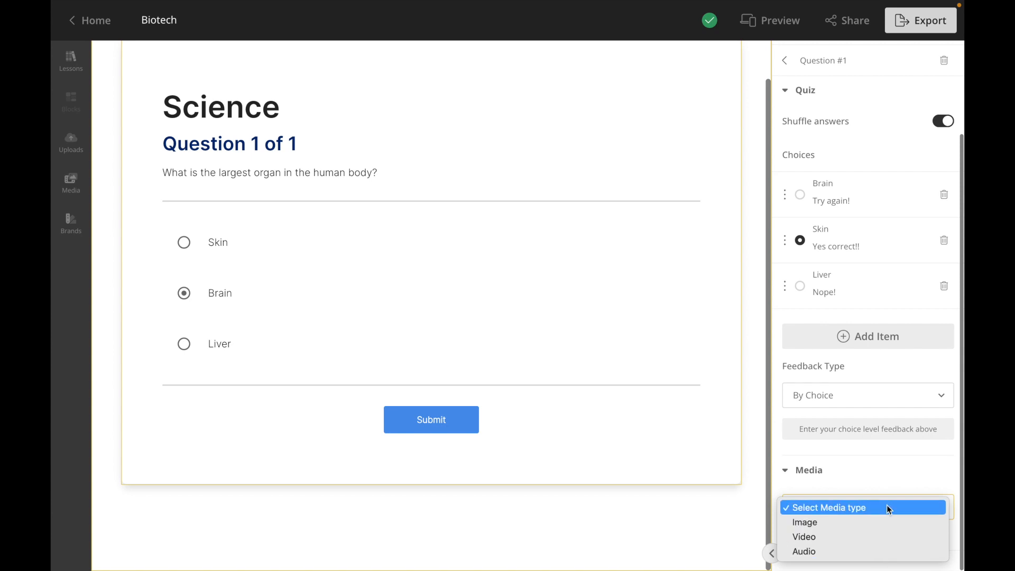
left_click(897, 474)
Return to the quiz's question list and add a second question of the checkbox type that allows several answers
scroll(897, 484, "up", 1)
scroll(897, 484, "up", 2)
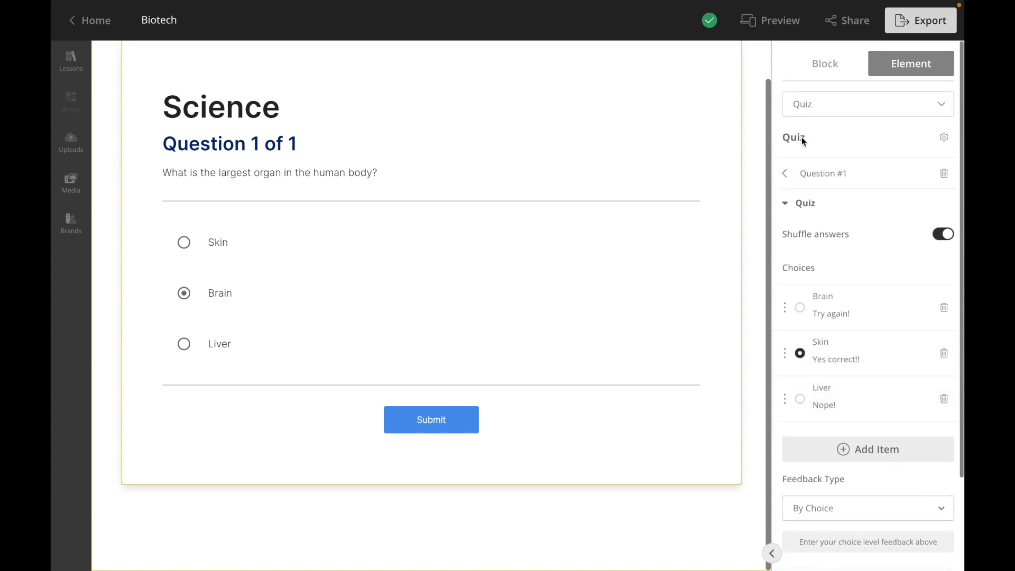
left_click(785, 175)
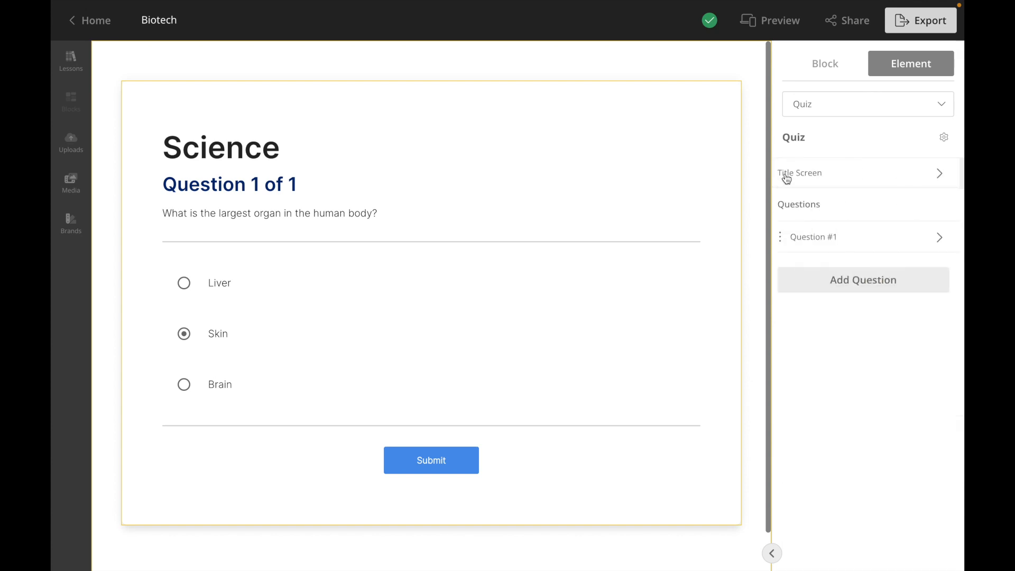
left_click(824, 280)
left_click(830, 346)
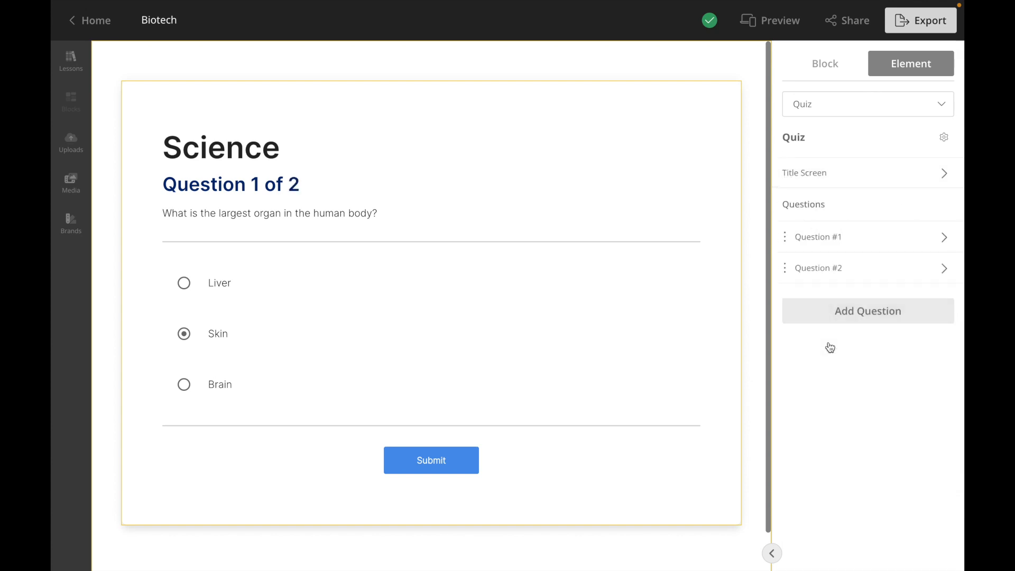
Replace the placeholder text of Question #2 with "Select all answers that are true regarding the human body:"
left_click(869, 278)
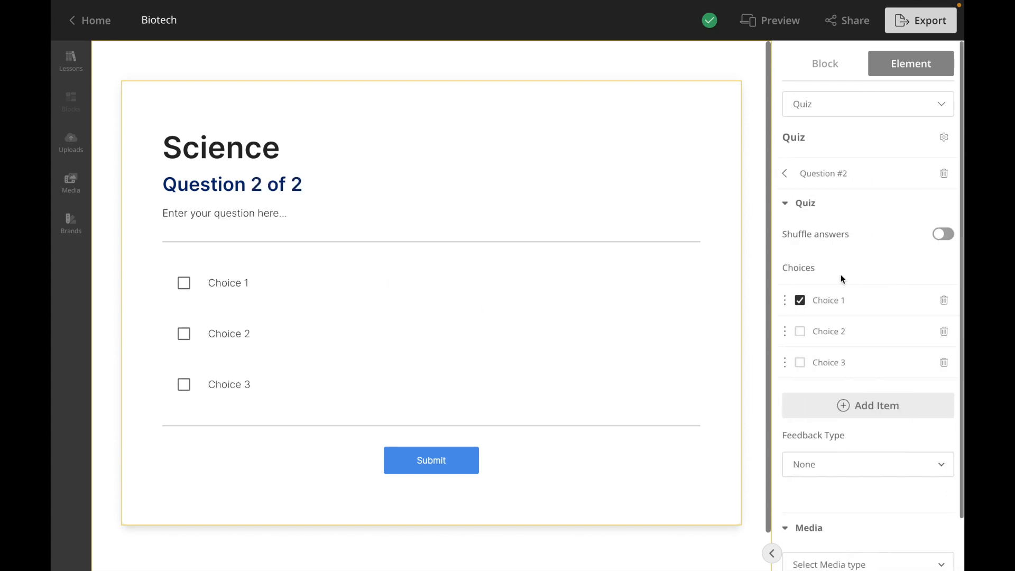
left_click_drag(300, 216, 89, 211)
key("BackSpace")
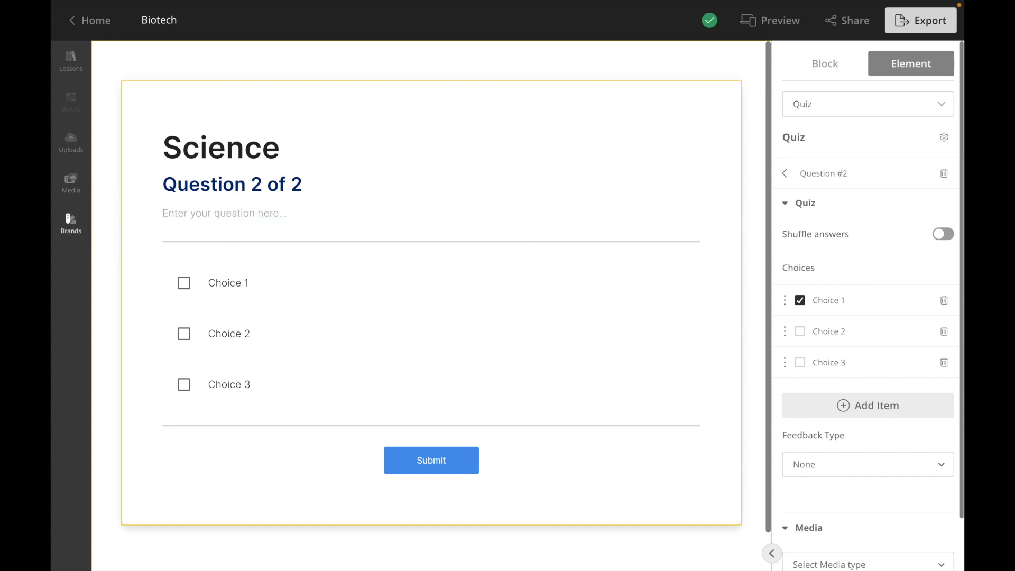
type("Se")
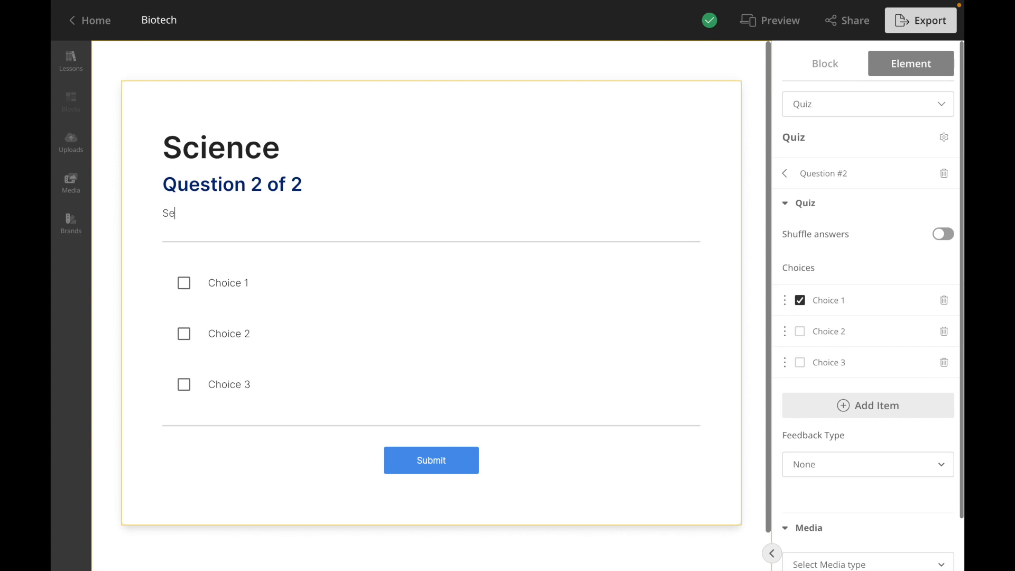
type("lect all answers that are true regarding the human body:")
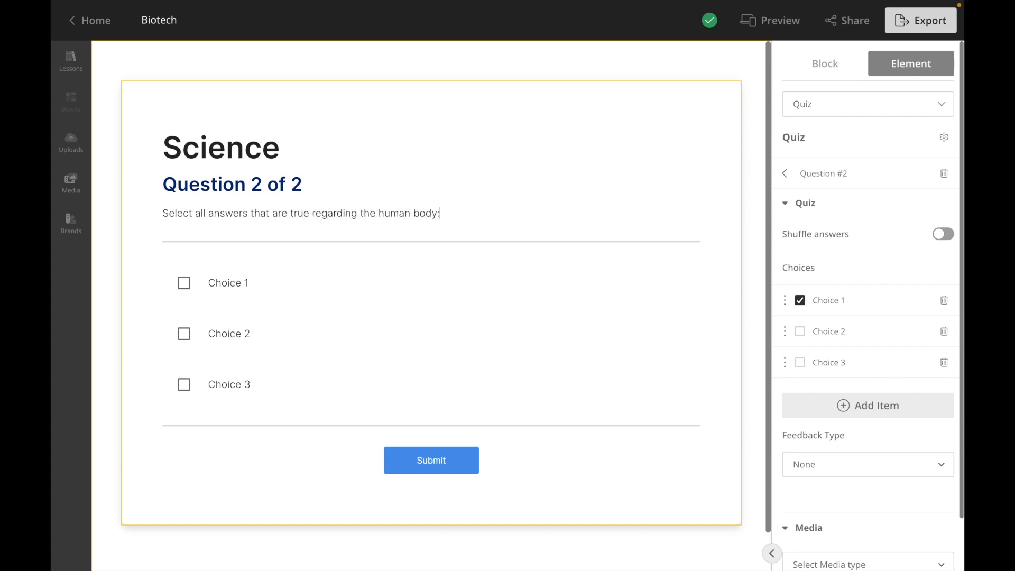
Replace the first choice of Question #2 with "The human brain is the most complex organ"
left_click(211, 284)
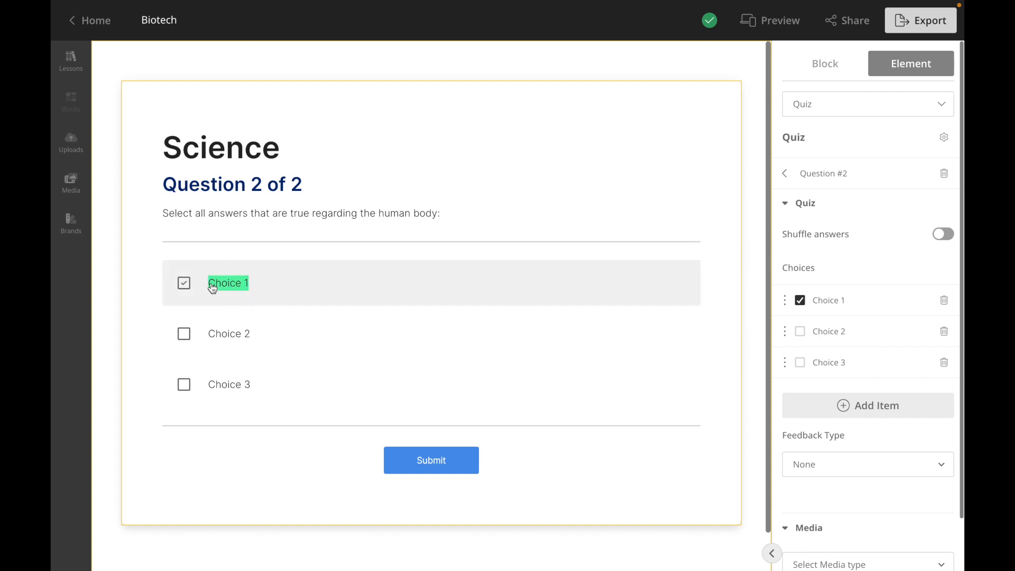
key("BackSpace")
type("Th")
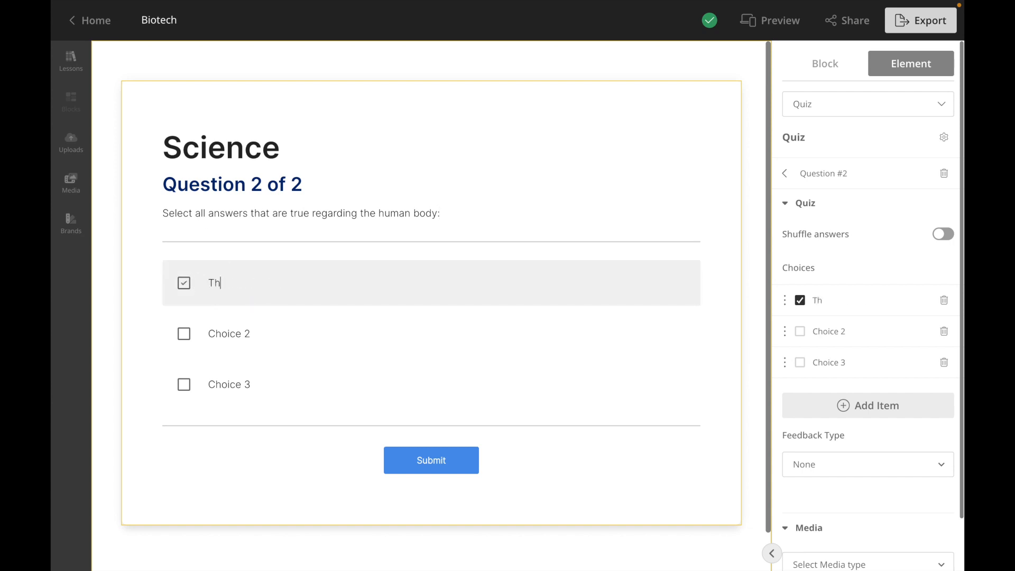
type("u human brain is the mos")
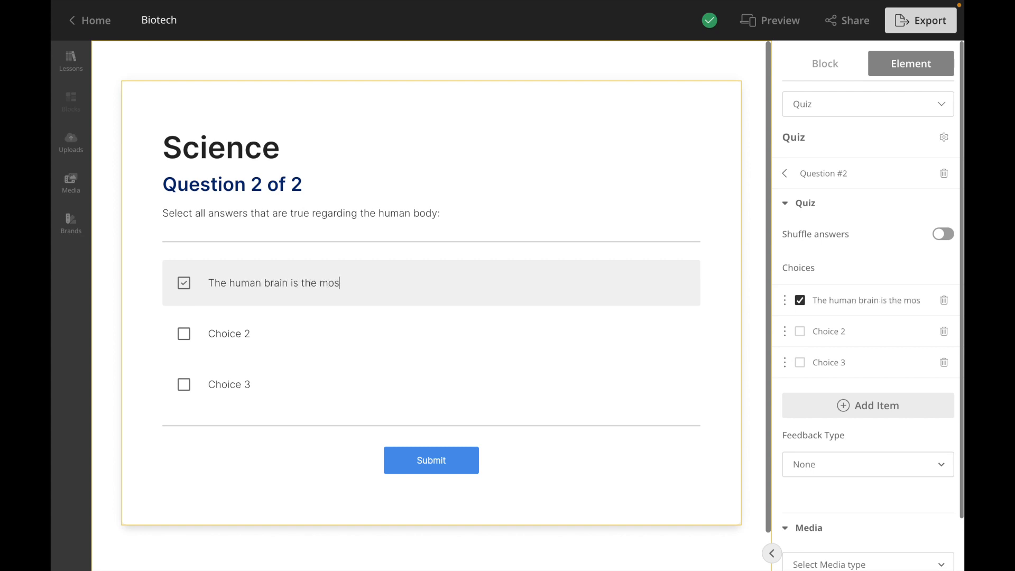
type("t complex")
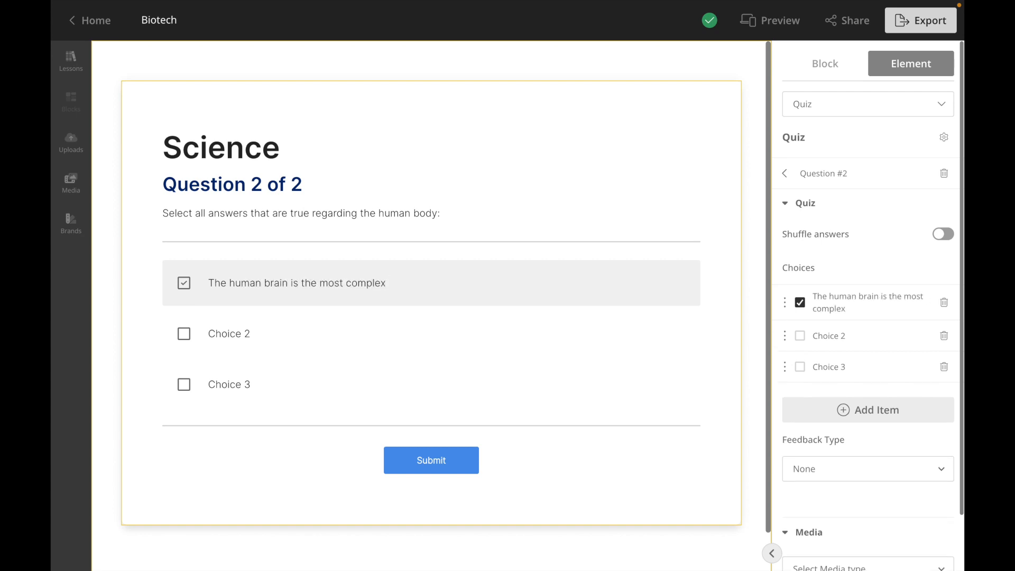
type(" organ")
Replace the second choice of Question #2 with "The human body is made up of 100% of water"
left_click_drag(256, 338, 191, 339)
key("BackSpace")
type("Thum")
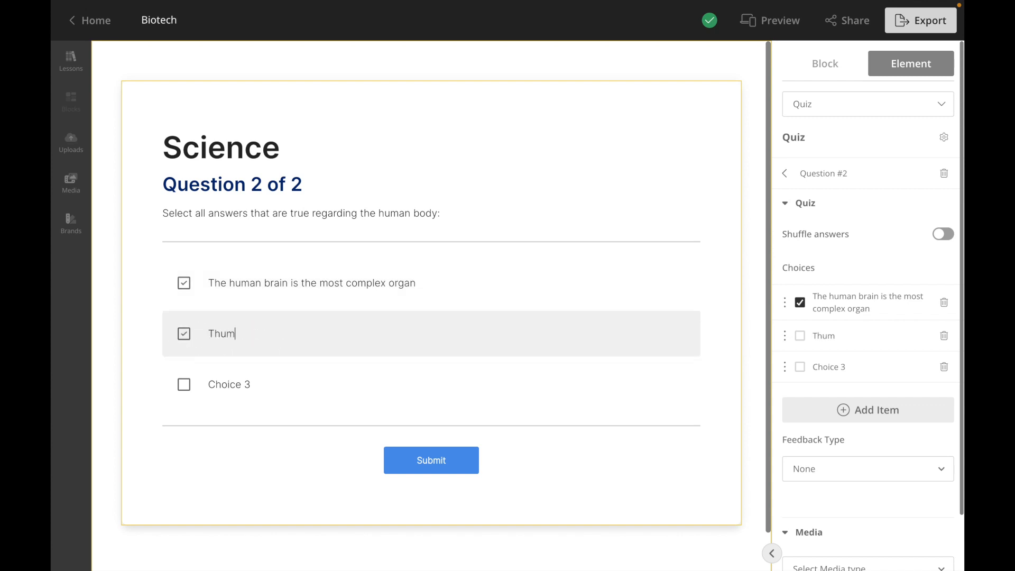
key("BackSpace")
type("human body is ma")
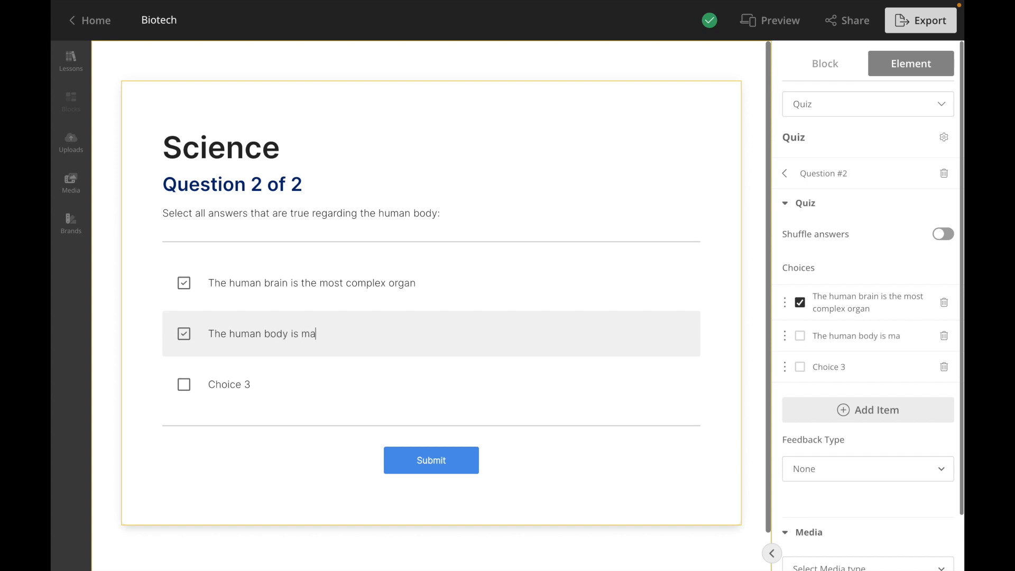
type("de up of 10")
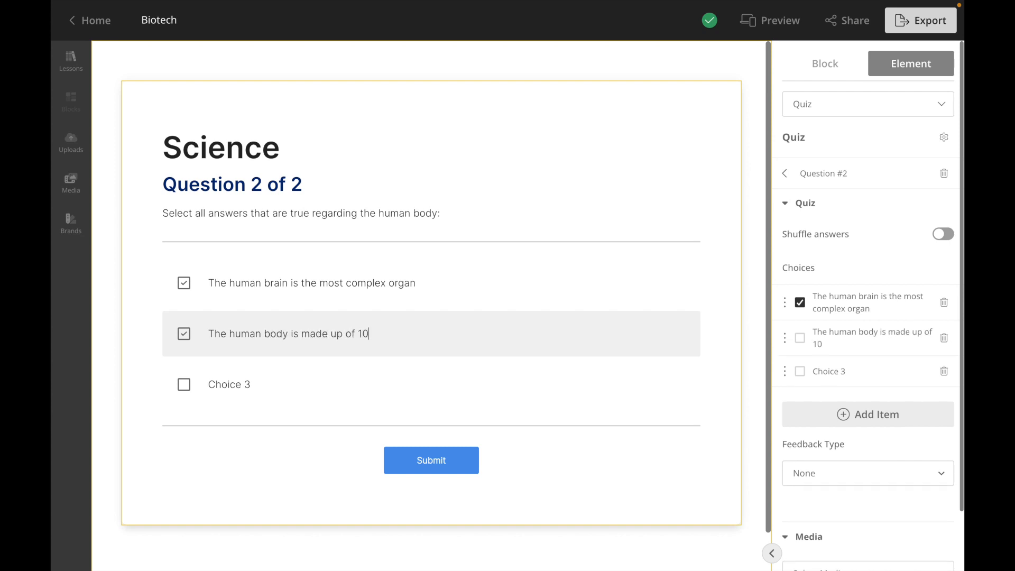
type("0% of water")
Replace the third choice with "The human eye can distinguish about 10 million different colours" and mark it as a correct answer
triple_click(220, 386)
key("BackSpace")
type("The hum")
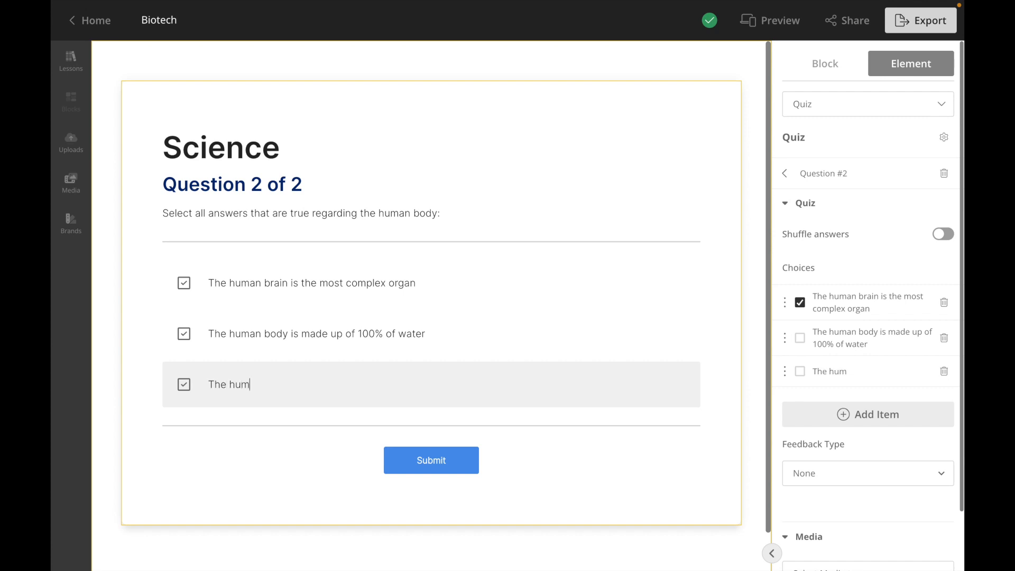
type("an eye can distinguish ")
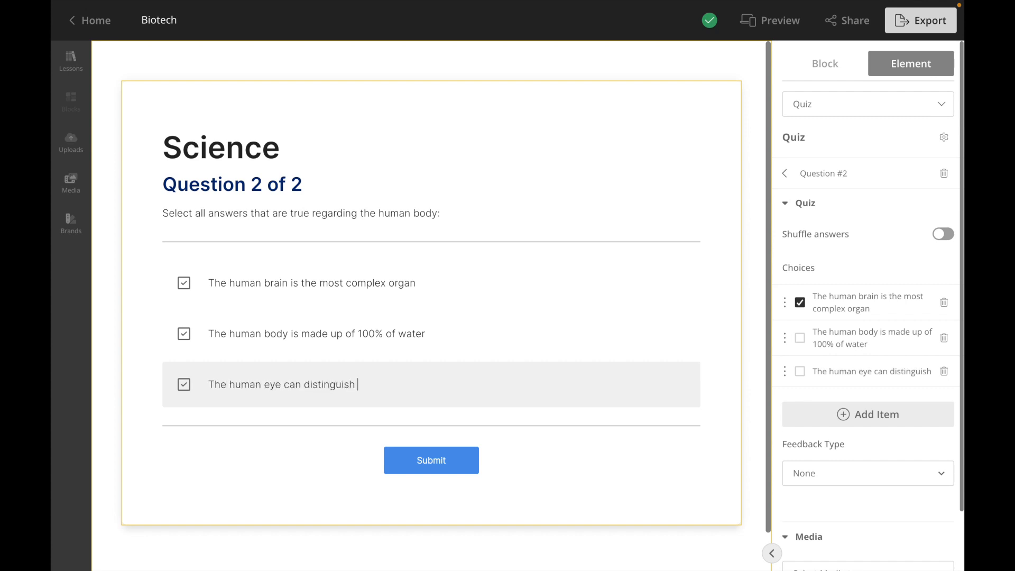
type("about")
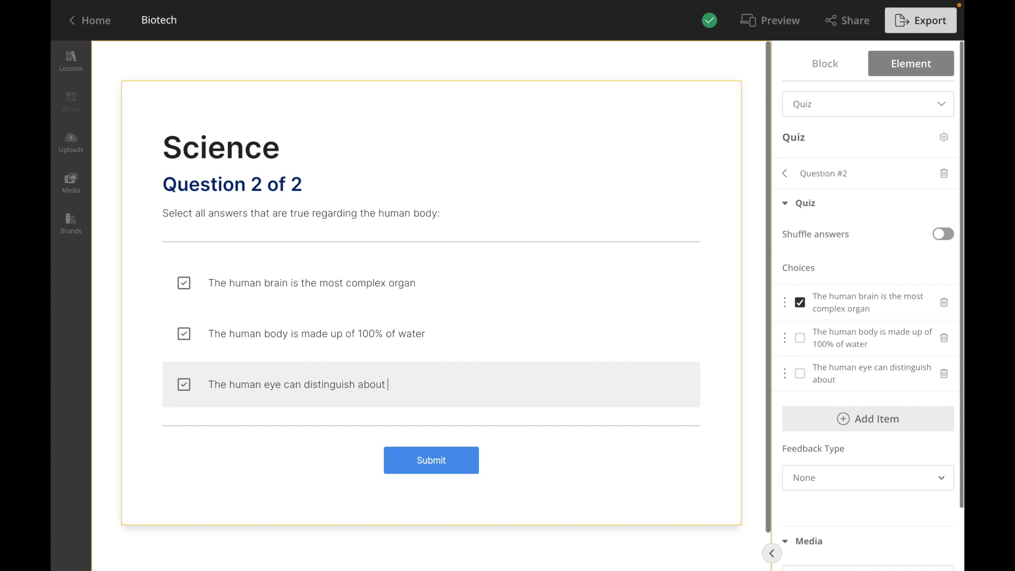
type(" 10 million differ")
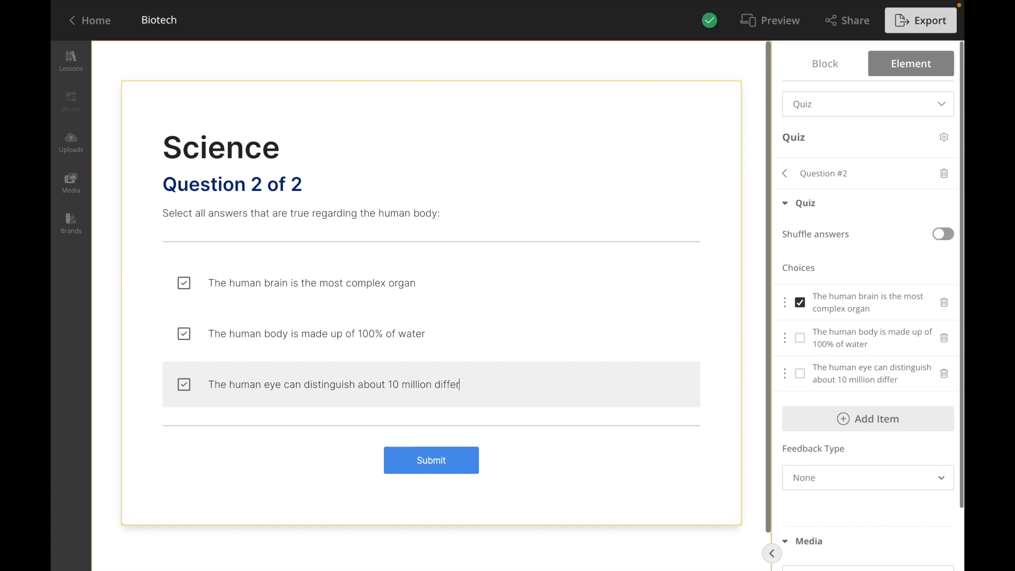
type("ent coolours")
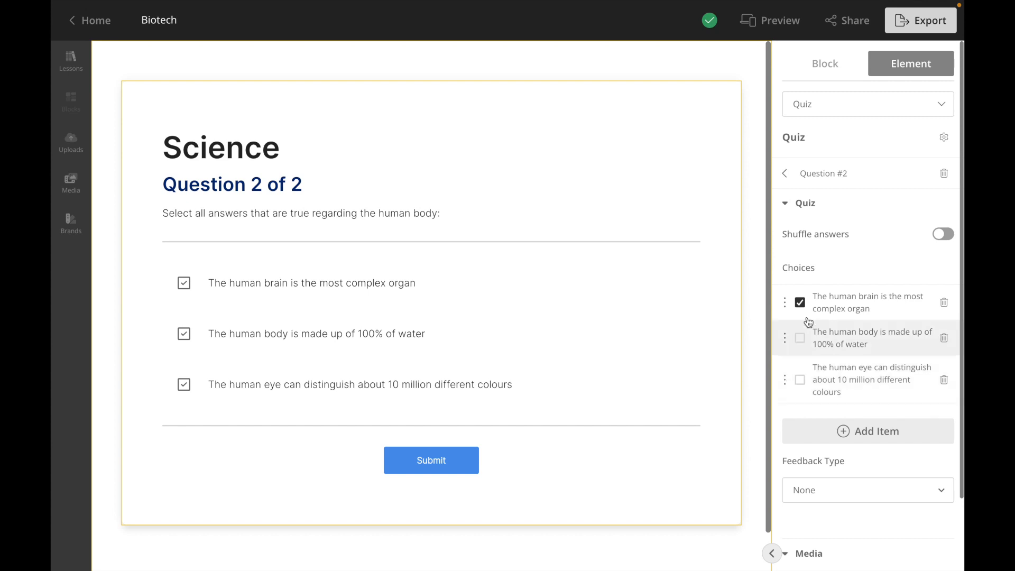
left_click(800, 381)
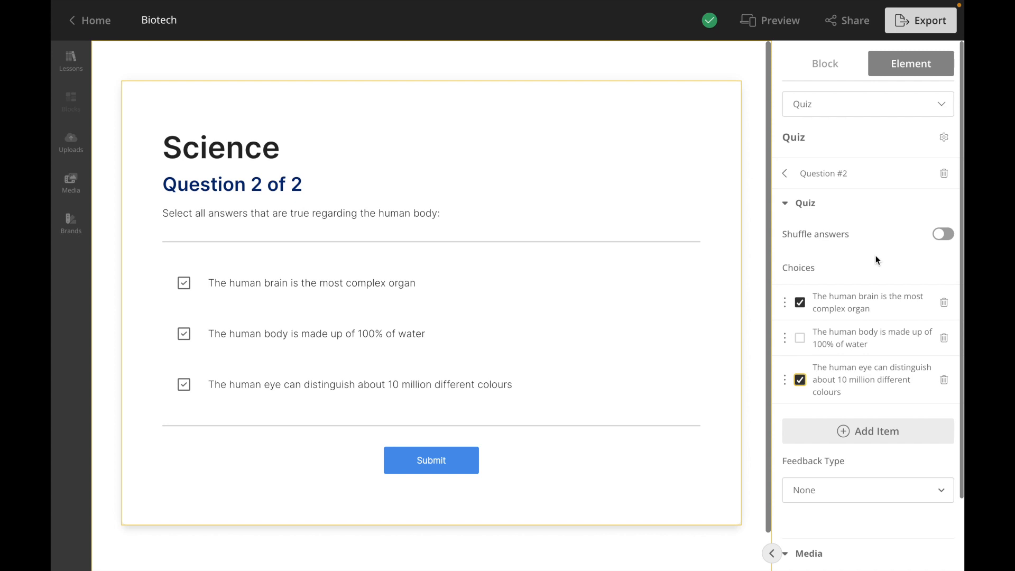
Add image media to Question #2, using the anatomical head-and-torso model photo from a media library search for "human body"
scroll(876, 256, "down", 3)
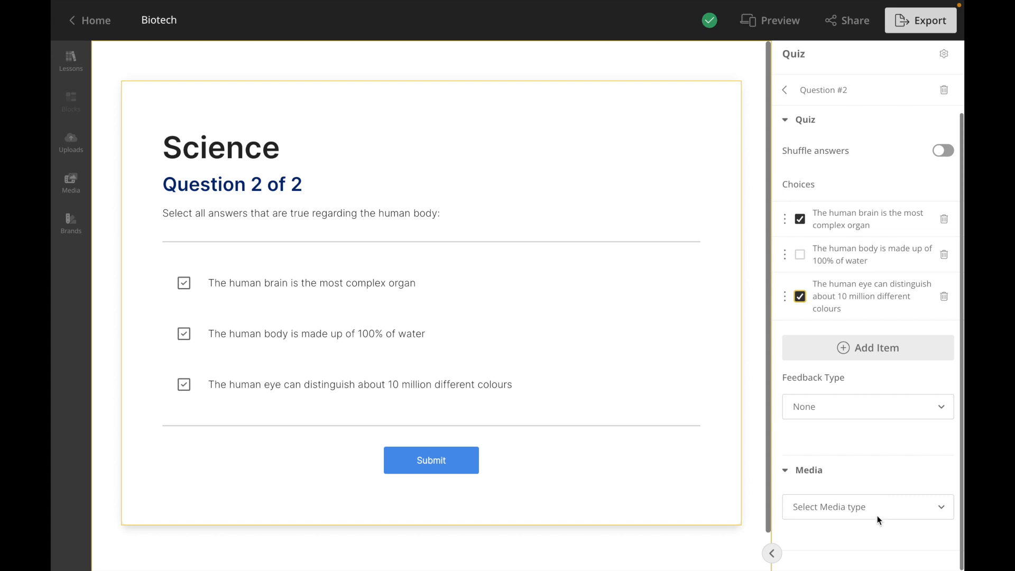
left_click(876, 509)
left_click(876, 520)
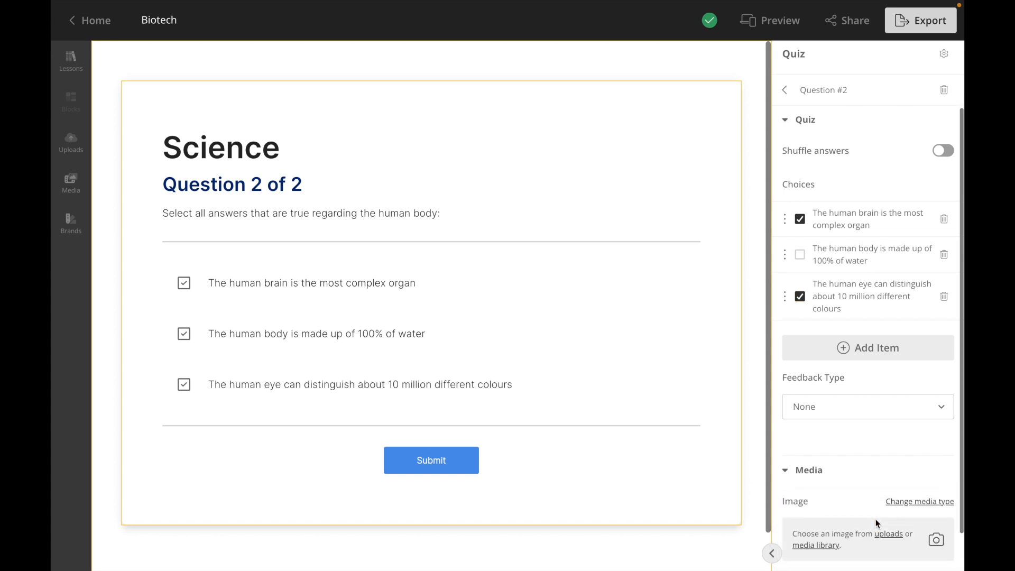
scroll(865, 543, "down", 1)
left_click(827, 501)
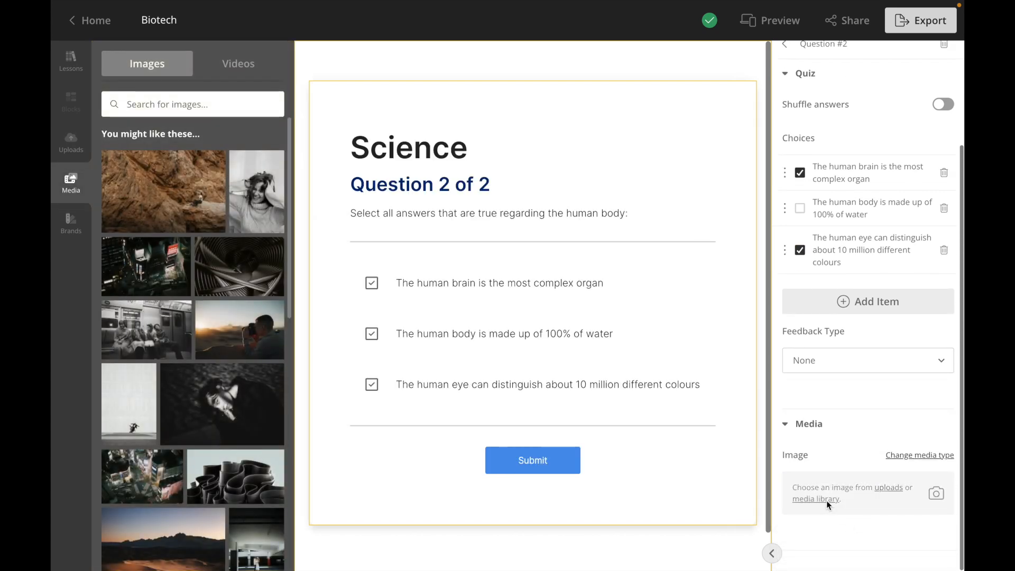
left_click(199, 110)
type("human body")
key("Return")
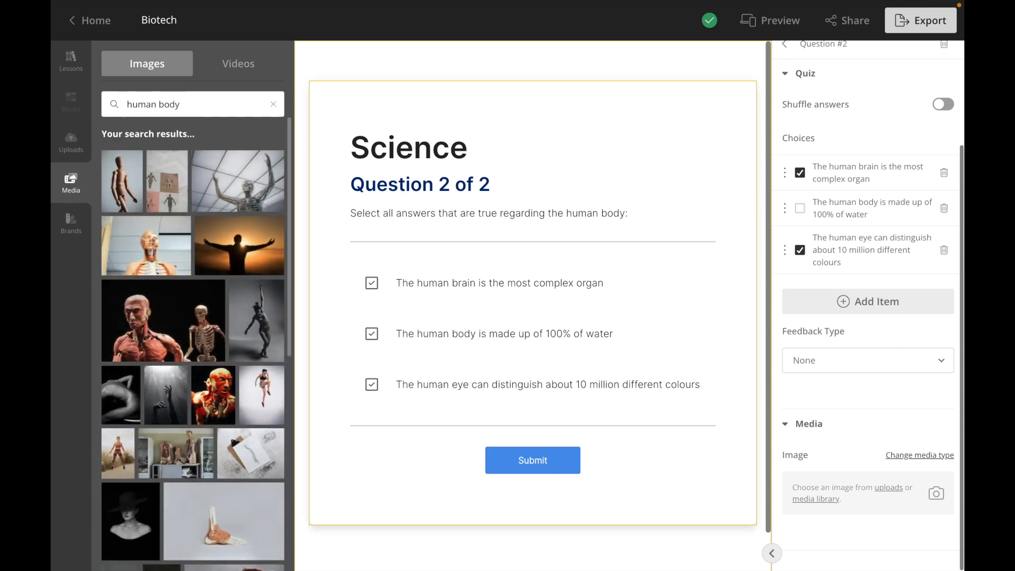
left_click(152, 234)
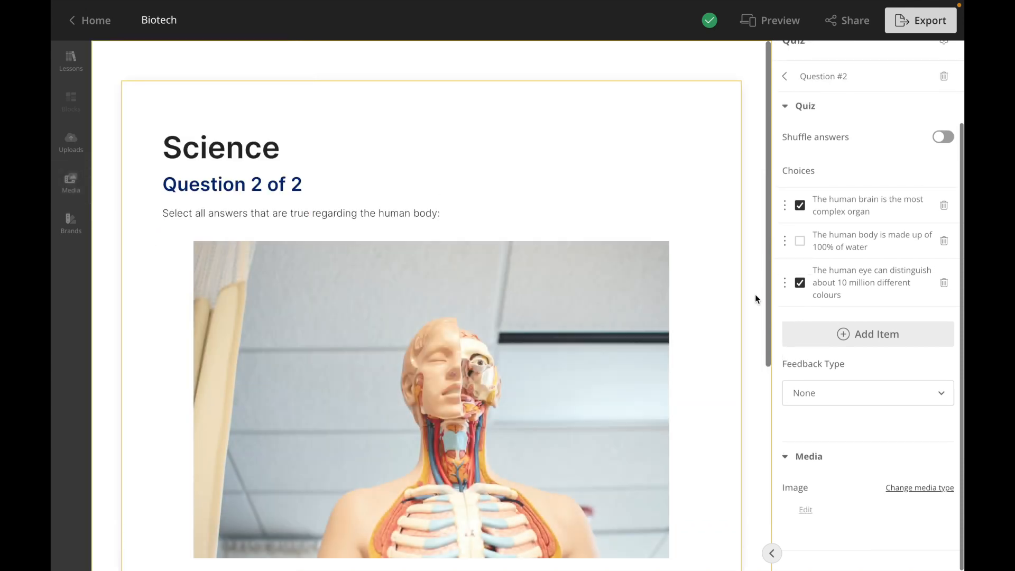
Crop the question's image to the anatomical model's head and upper chest, and save the crop
left_click(879, 491)
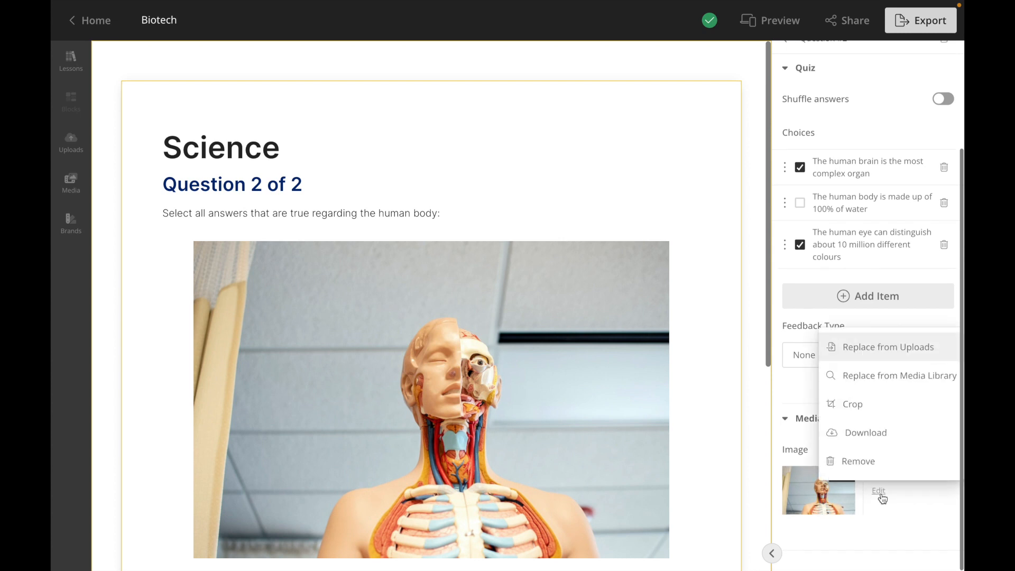
left_click(873, 411)
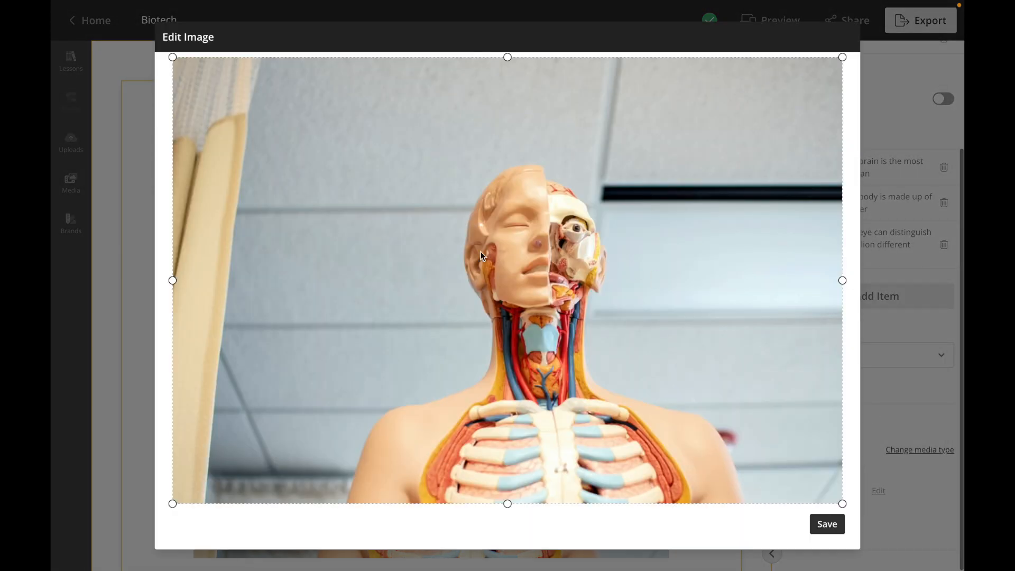
left_click_drag(172, 57, 394, 125)
left_click_drag(843, 504, 687, 480)
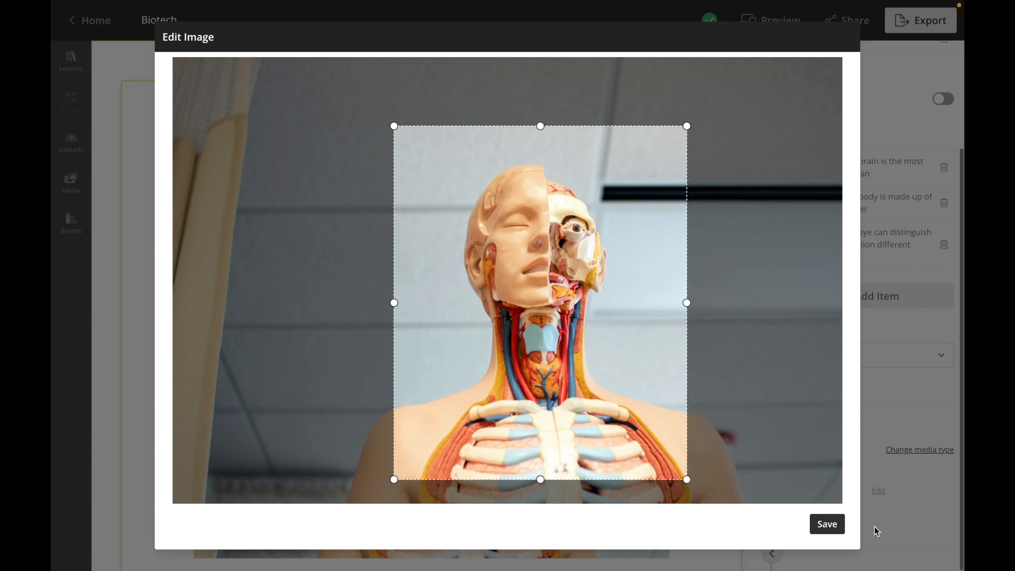
left_click(828, 524)
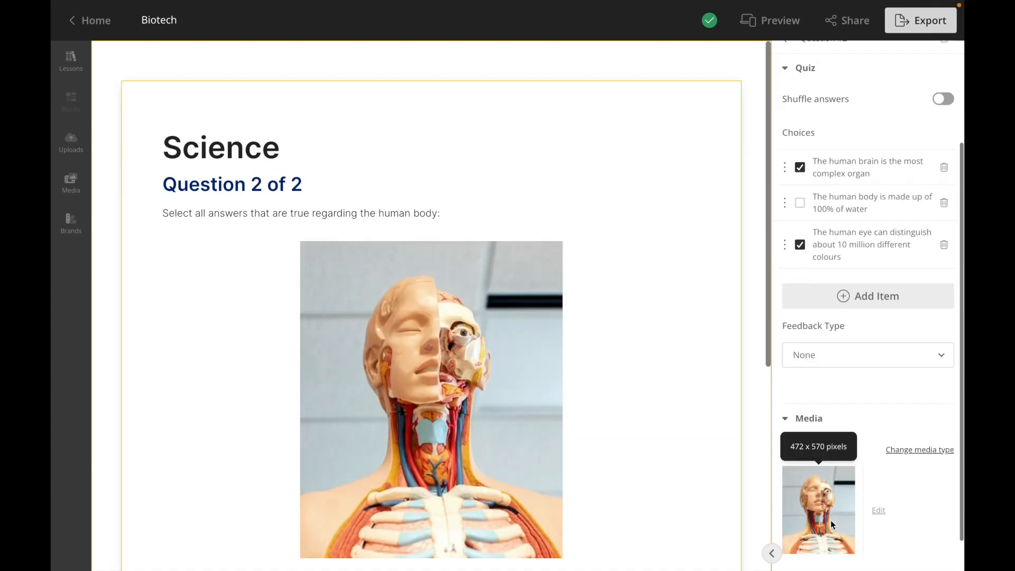
scroll(561, 423, "down", 3)
scroll(560, 422, "up", 3)
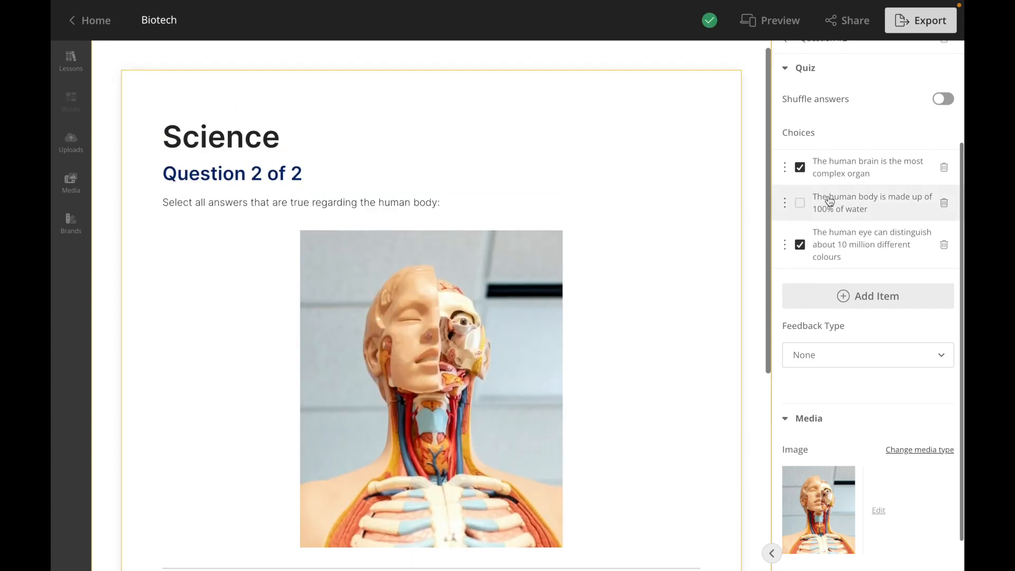
Return to the quiz's question list and add a third question of the Fill in the Blank type
scroll(829, 199, "up", 3)
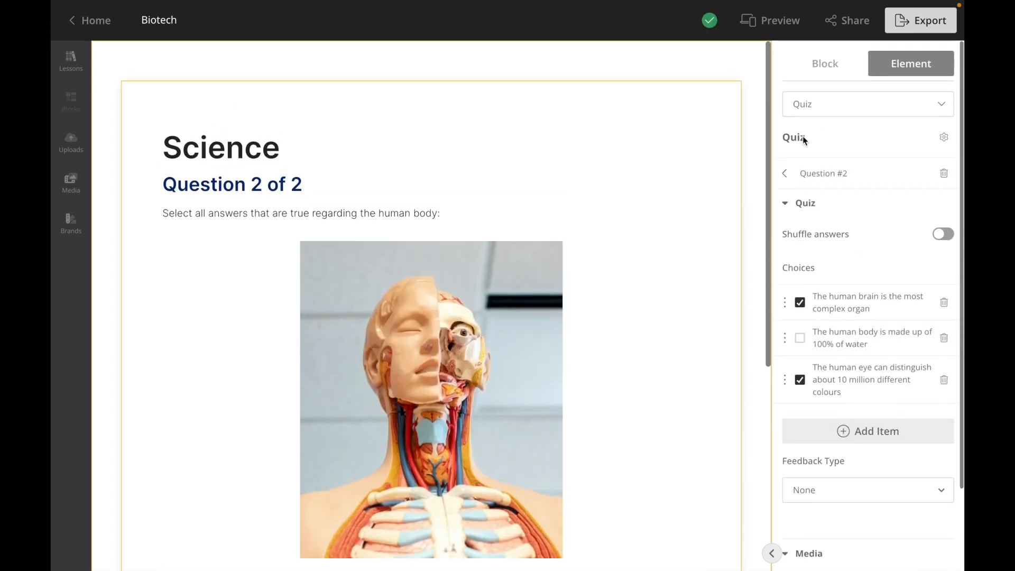
left_click(786, 173)
left_click(867, 316)
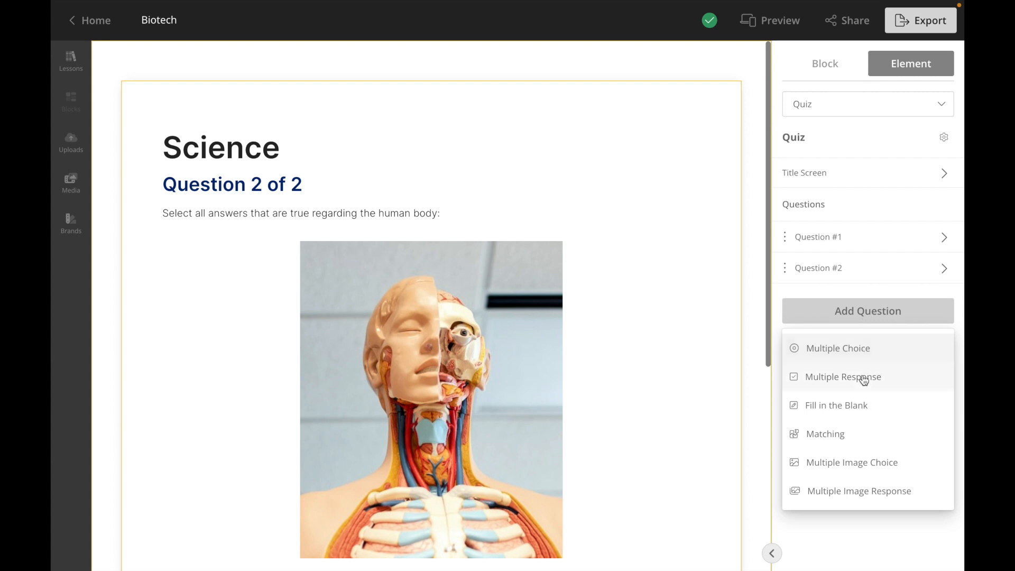
left_click(860, 405)
left_click(898, 307)
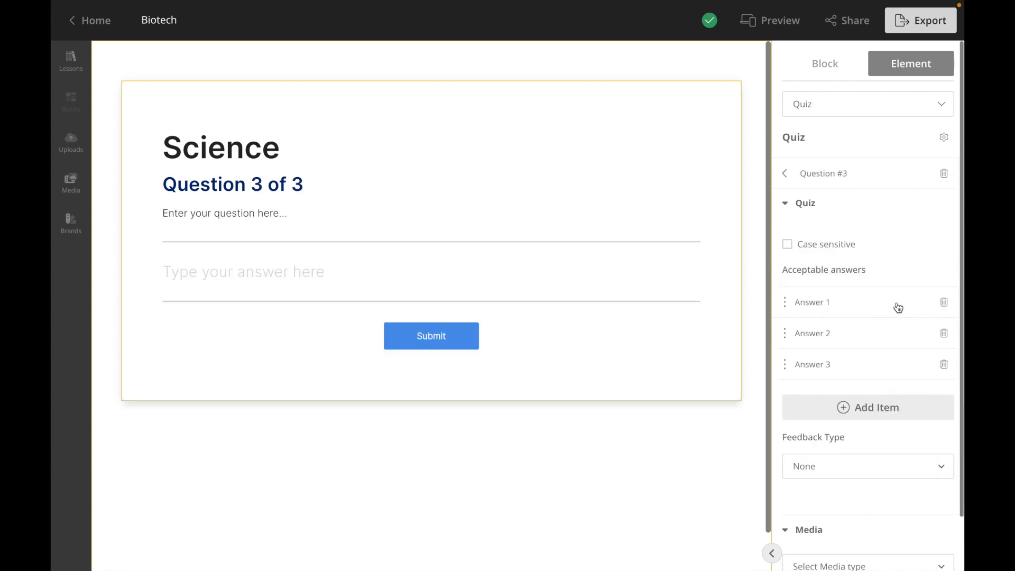
Replace the placeholder text of Question #3 with "What is the process by which green plants convert sunlight into food?"
left_click_drag(322, 214, 166, 207)
key("BackSpace")
type("What is the process")
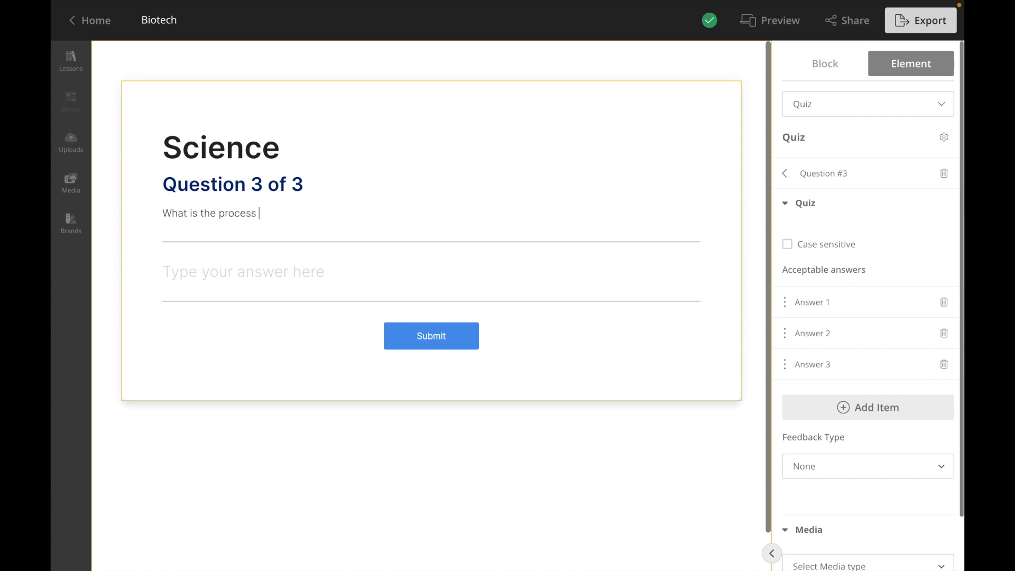
type(" by which green plants ")
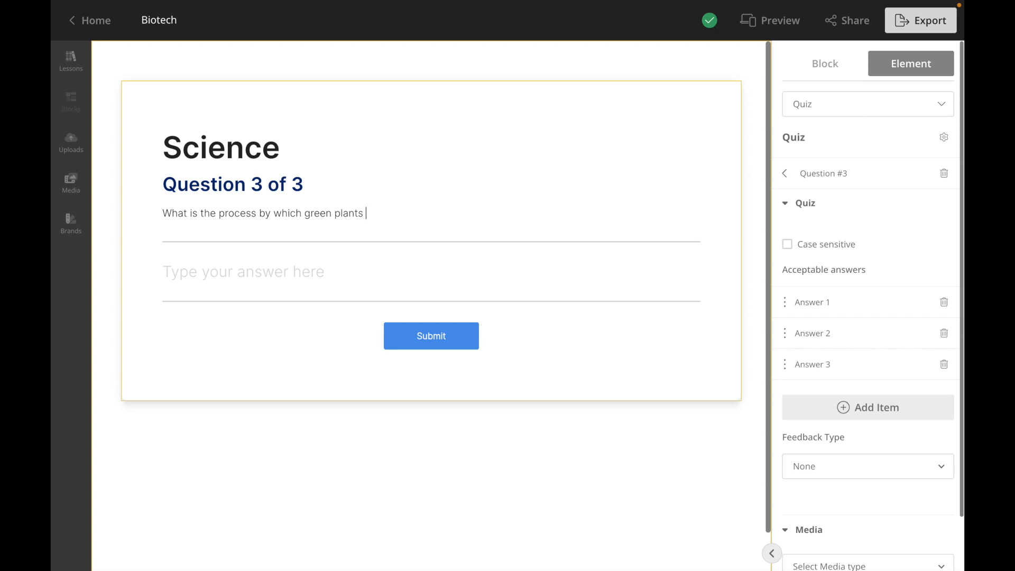
type("convert sunlight into food?")
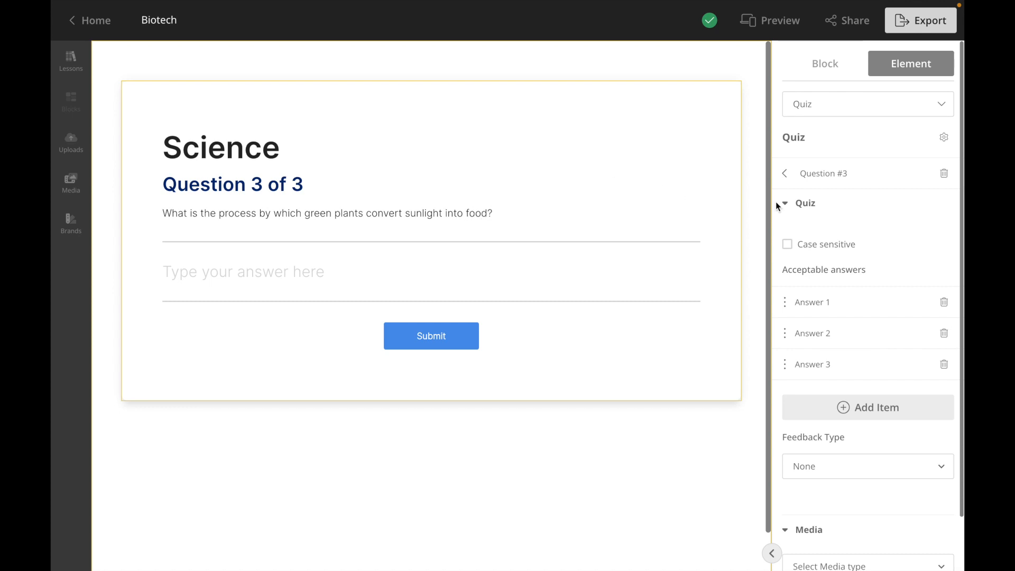
Set the first acceptable answer of Question #3 to "Photosynthesis" and make the answers case sensitive
left_click_drag(855, 309, 791, 303)
key("BackSpace")
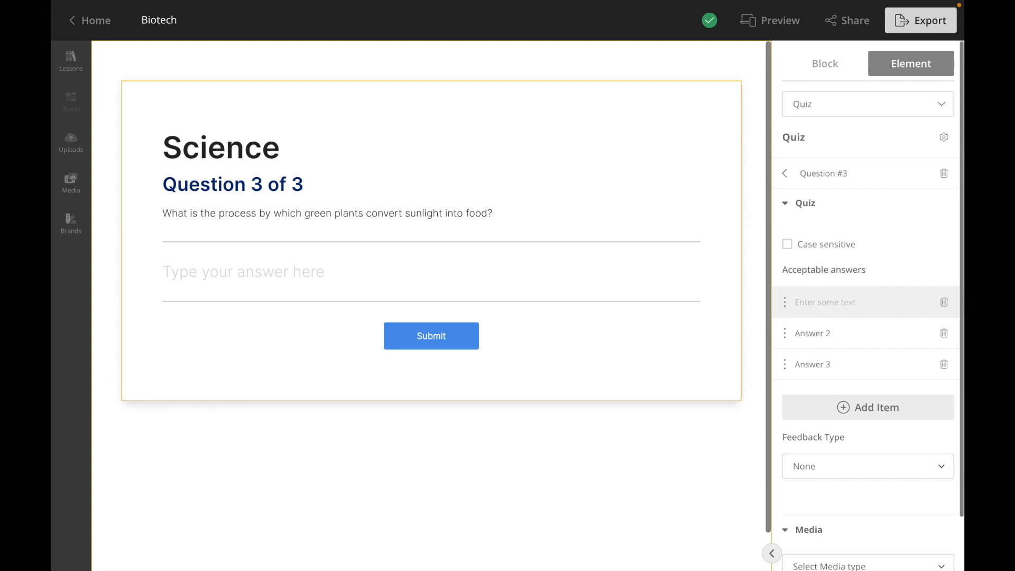
type("Photosynthesis")
left_click(788, 246)
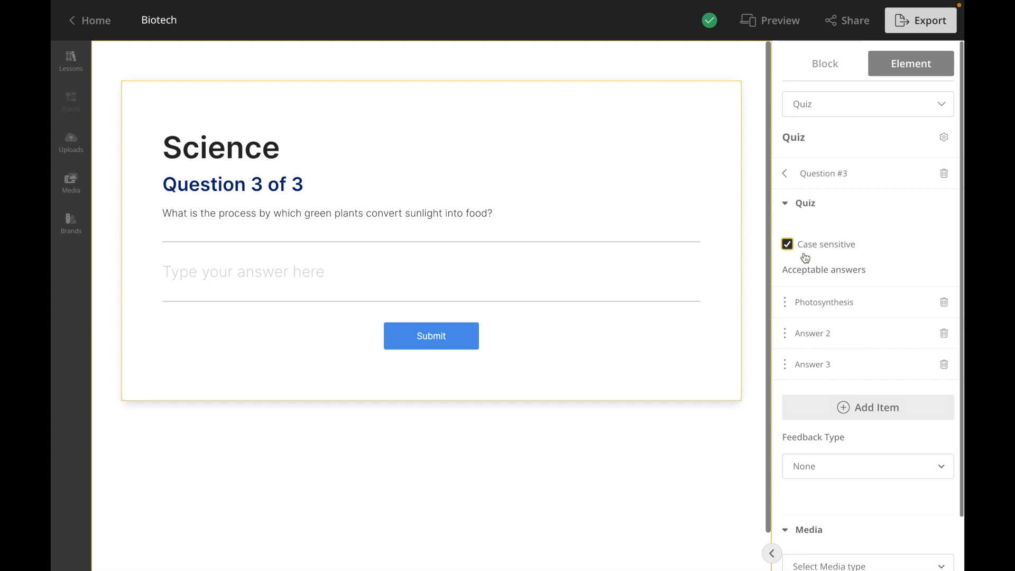
Set the feedback type of Question #3 to Correct / Incorrect
scroll(883, 280, "down", 1)
scroll(883, 282, "down", 1)
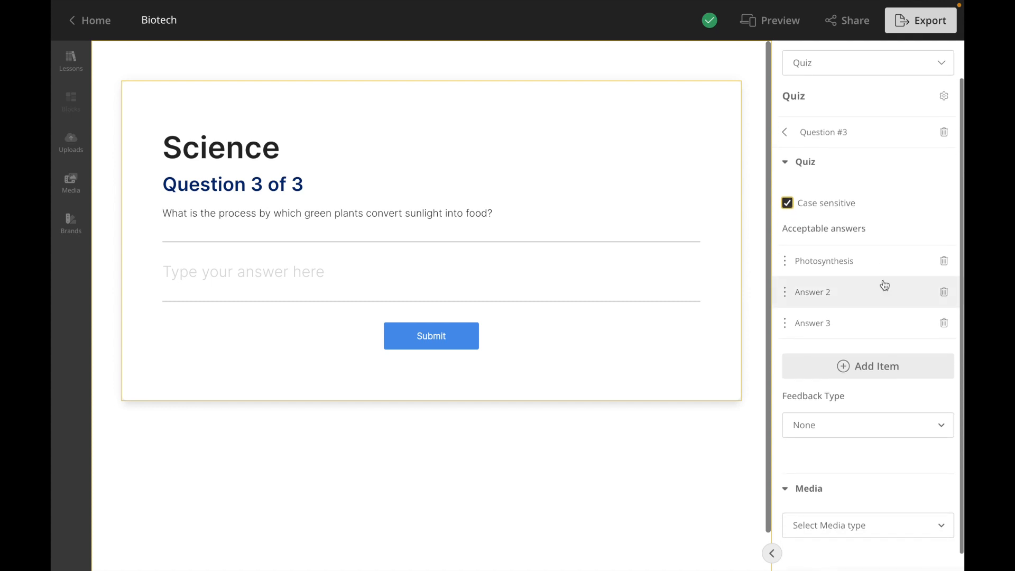
scroll(883, 283, "up", 2)
scroll(884, 283, "down", 2)
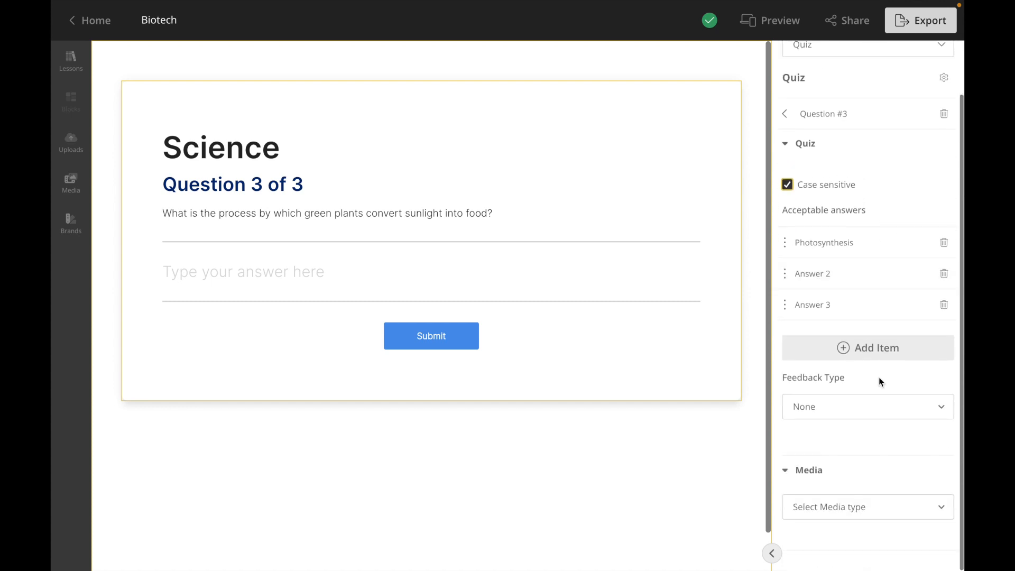
left_click(879, 408)
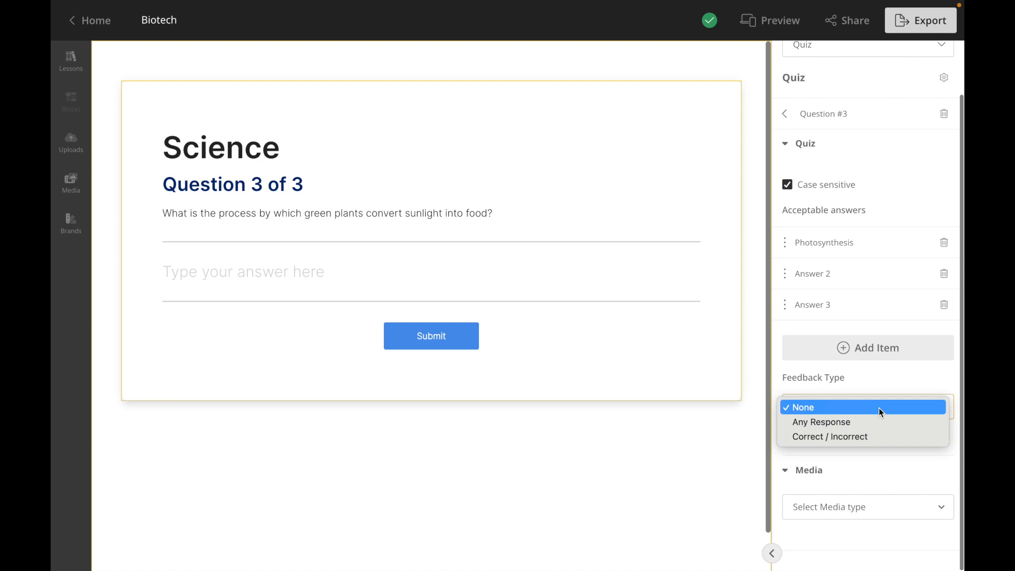
left_click(878, 437)
scroll(878, 434, "down", 1)
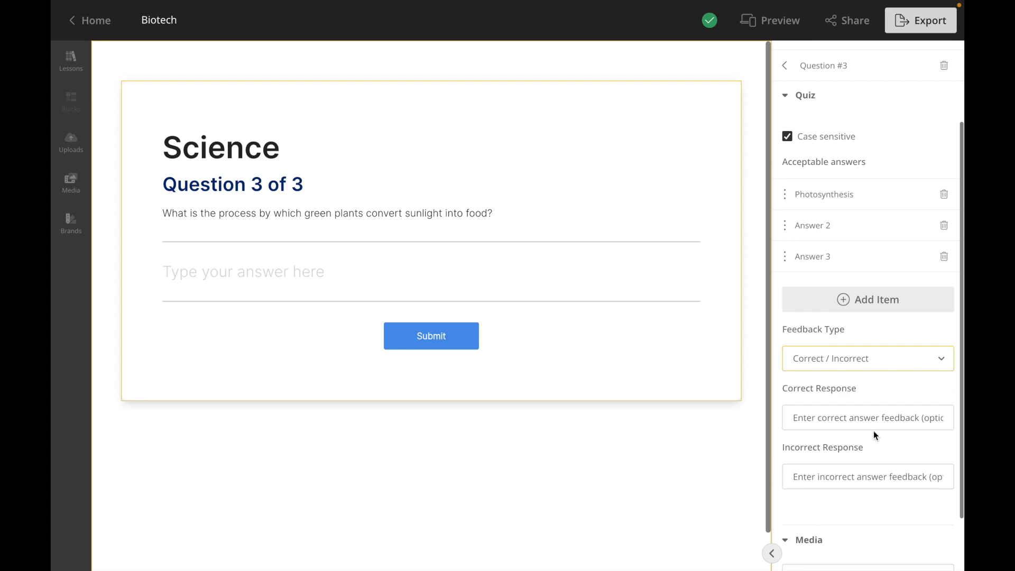
Set the correct response of Question #3 to "Well done!" and the incorrect response to "Nope!!"
left_click(858, 419)
type("W")
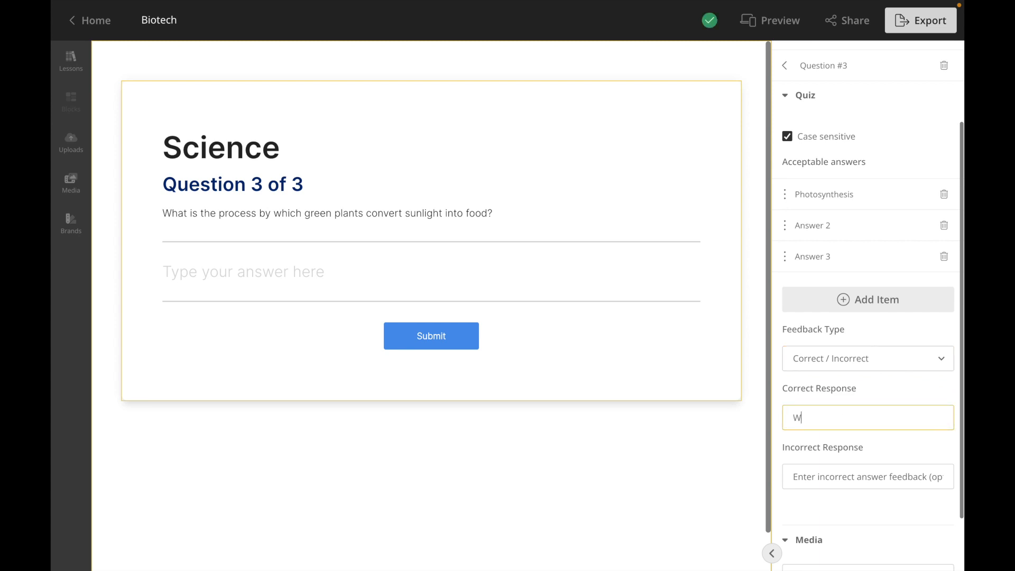
type("ell done!")
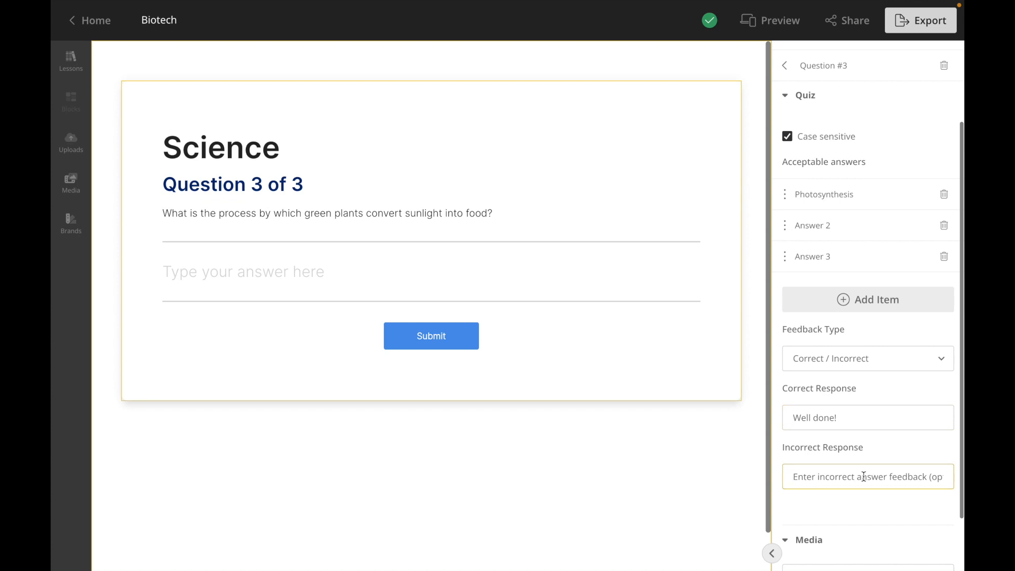
type("Nope!!")
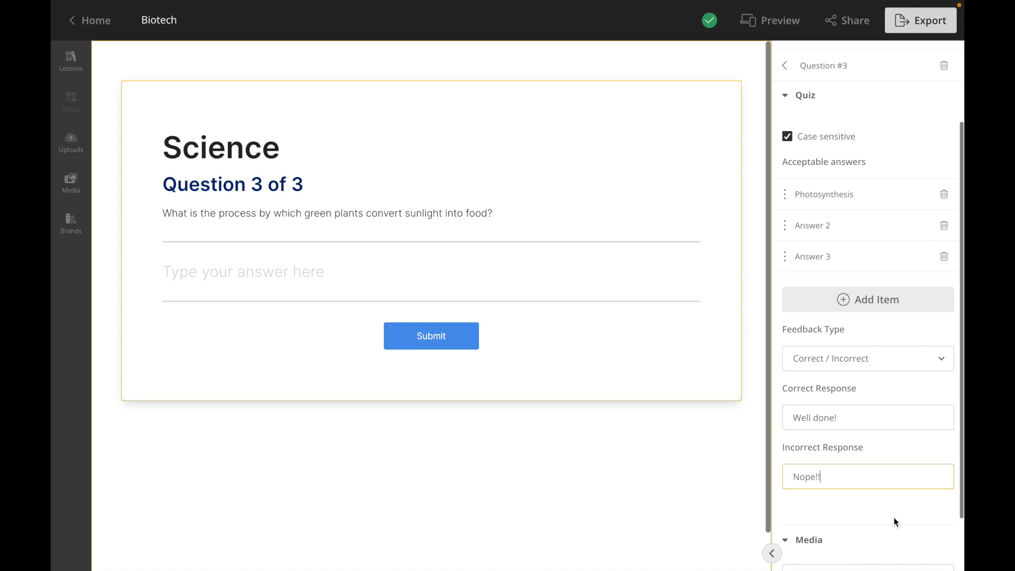
Return to the quiz's question list, add a fourth question of the Matching type and open it
scroll(894, 517, "down", 2)
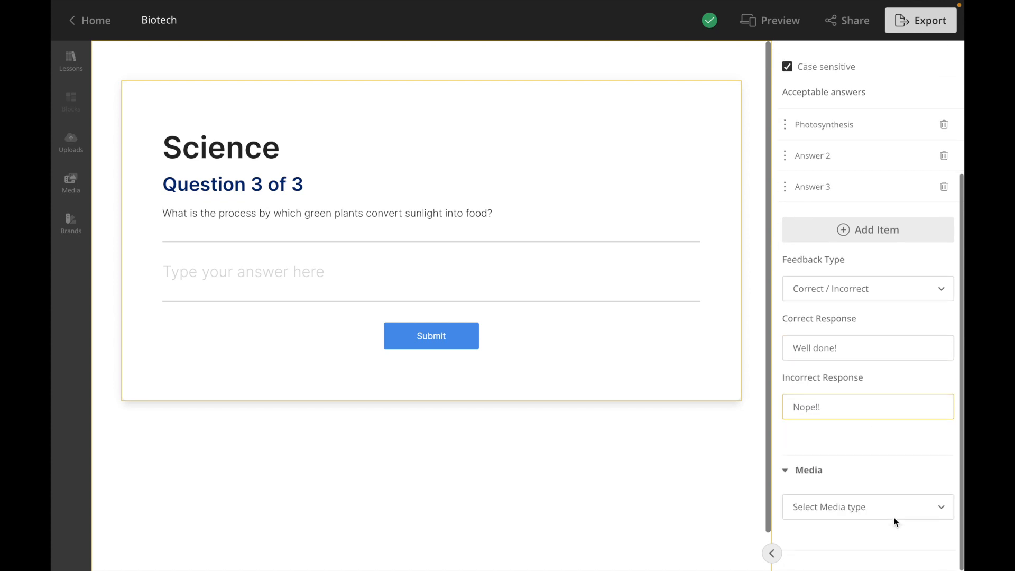
scroll(893, 517, "up", 5)
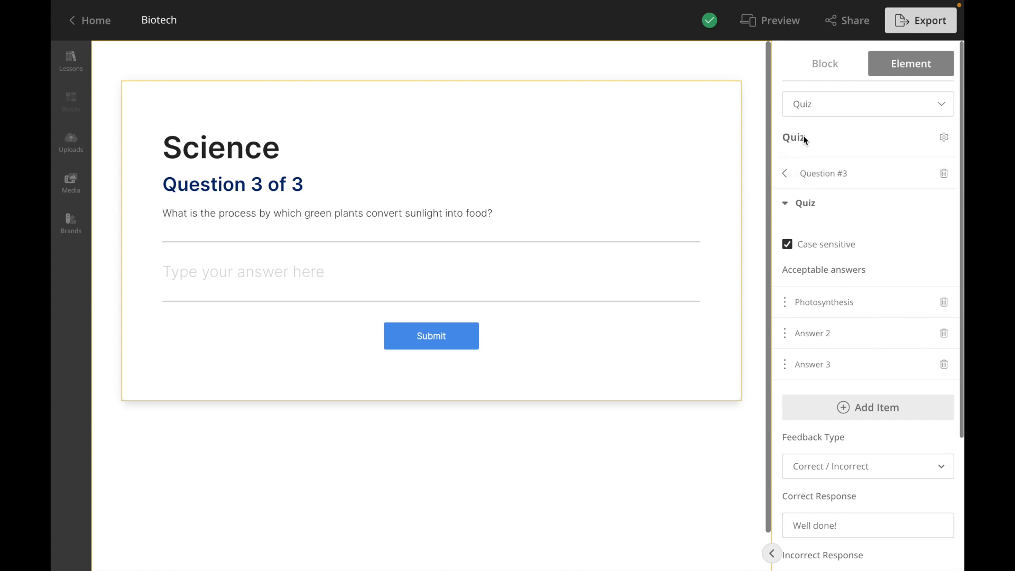
left_click(786, 175)
left_click(856, 341)
left_click(851, 468)
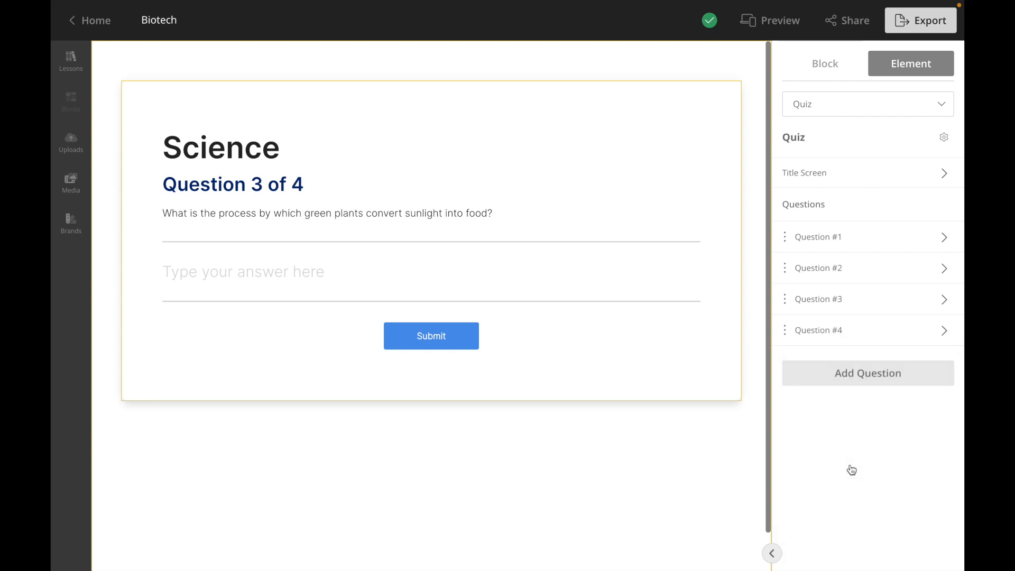
left_click(891, 339)
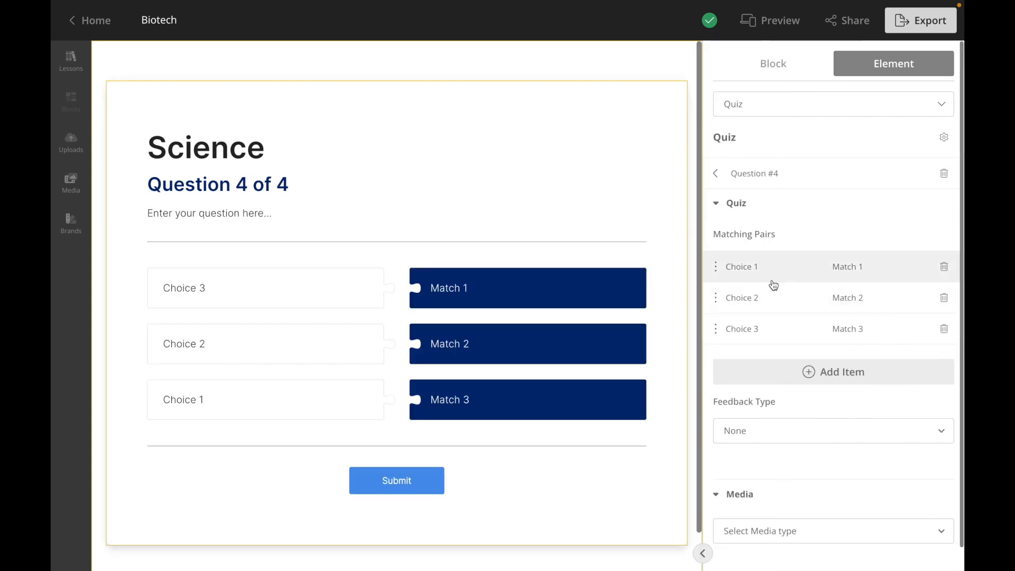
Replace the placeholder text of Question #4 with "Match the following organs with their respective functions:"
left_click_drag(294, 213, 97, 215)
key("BackSpace")
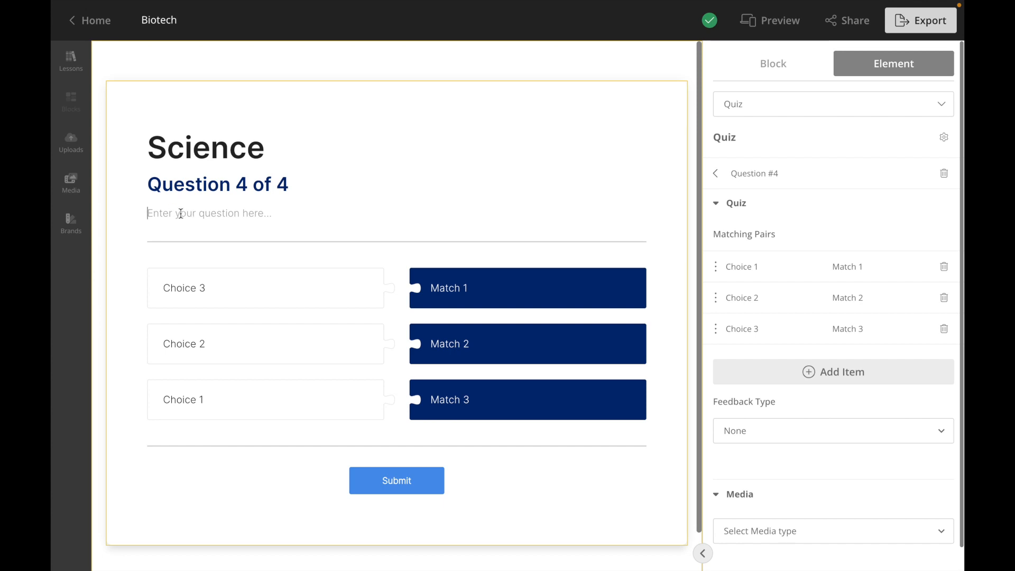
type("Match the following organs w")
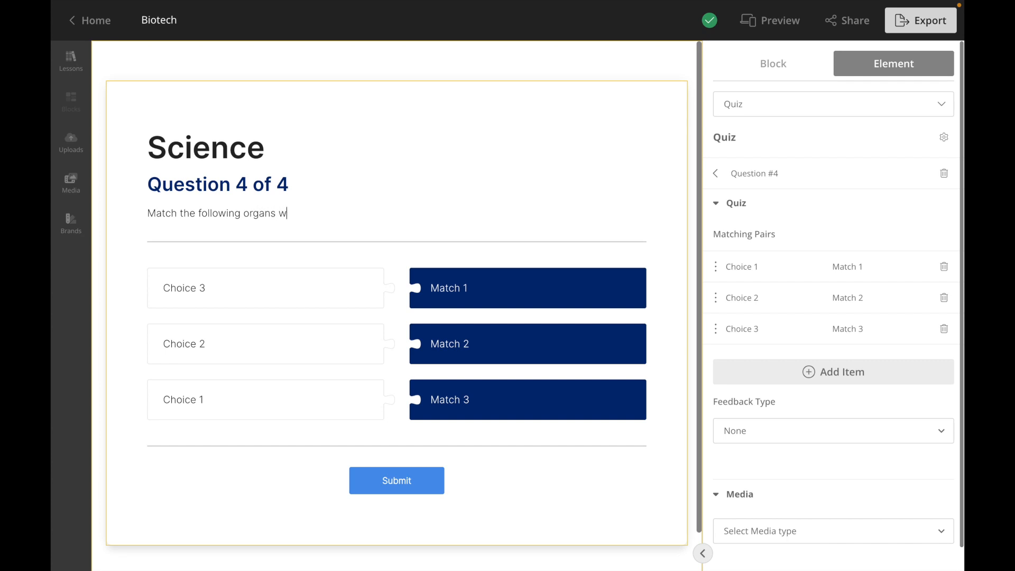
type("ith their respective functions:")
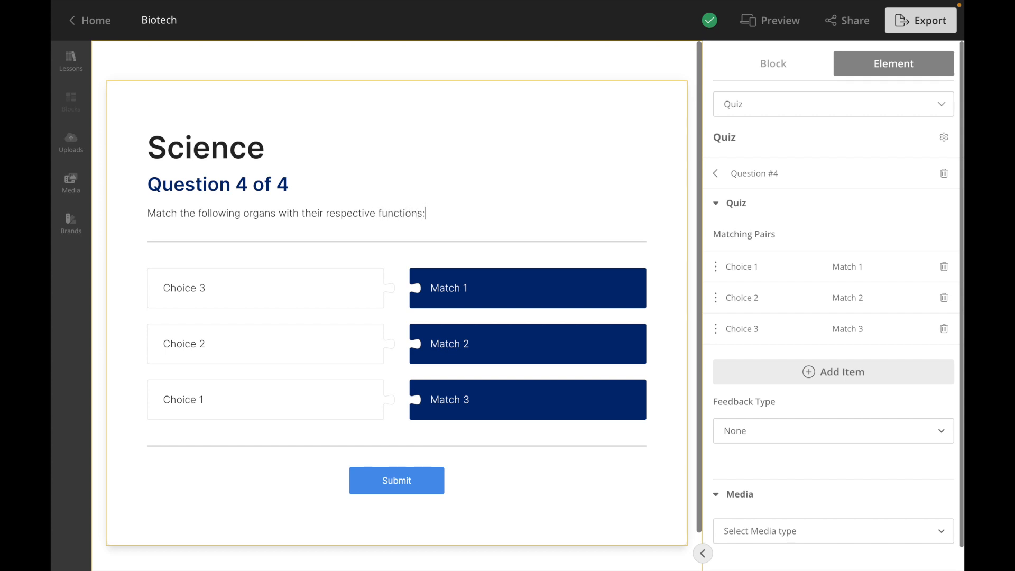
Set the first matching pair of Question #4 to "Heart" and "Pumping Blood Throughout The Body"
left_click_drag(765, 267, 732, 270)
key("BackSpace")
type("He")
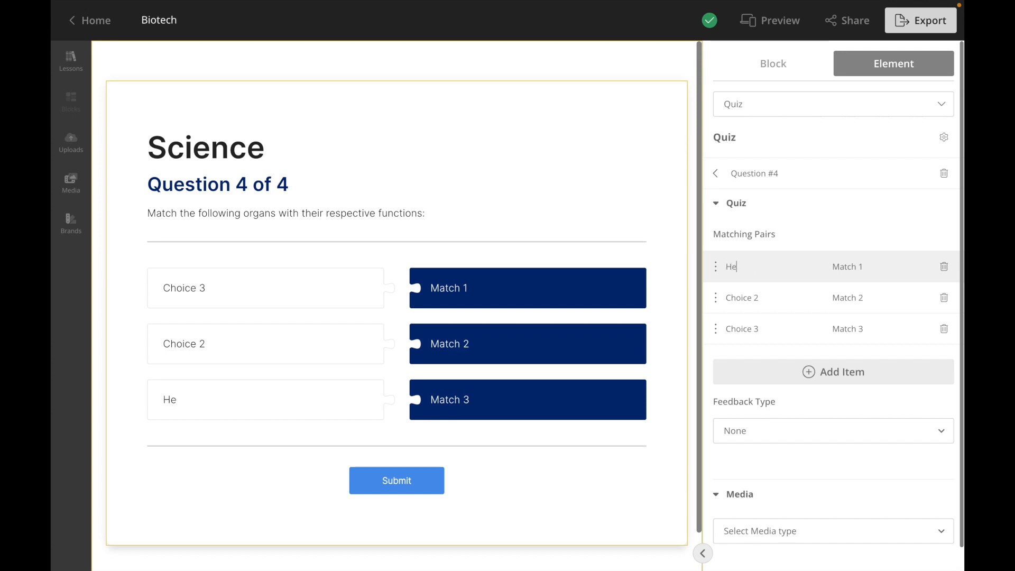
type("art")
left_click_drag(870, 267, 790, 268)
key("BackSpace")
type("Pumping")
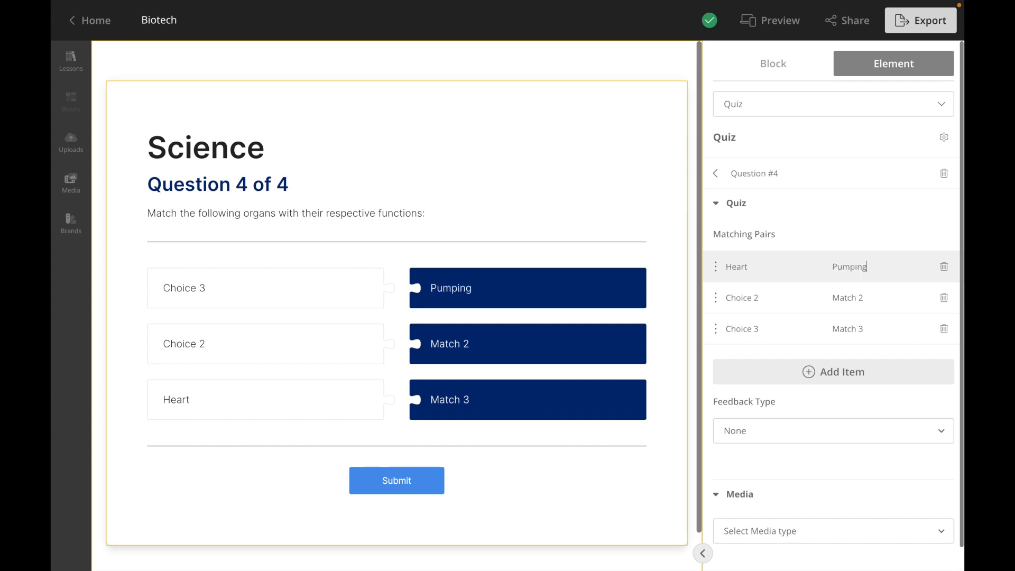
type(" Blood Throughout")
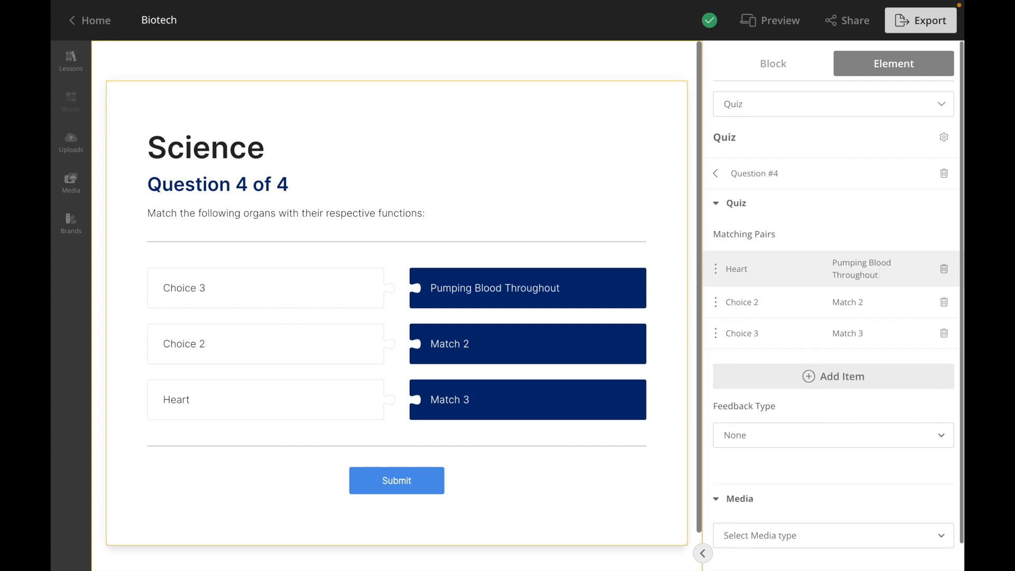
type(" The Body")
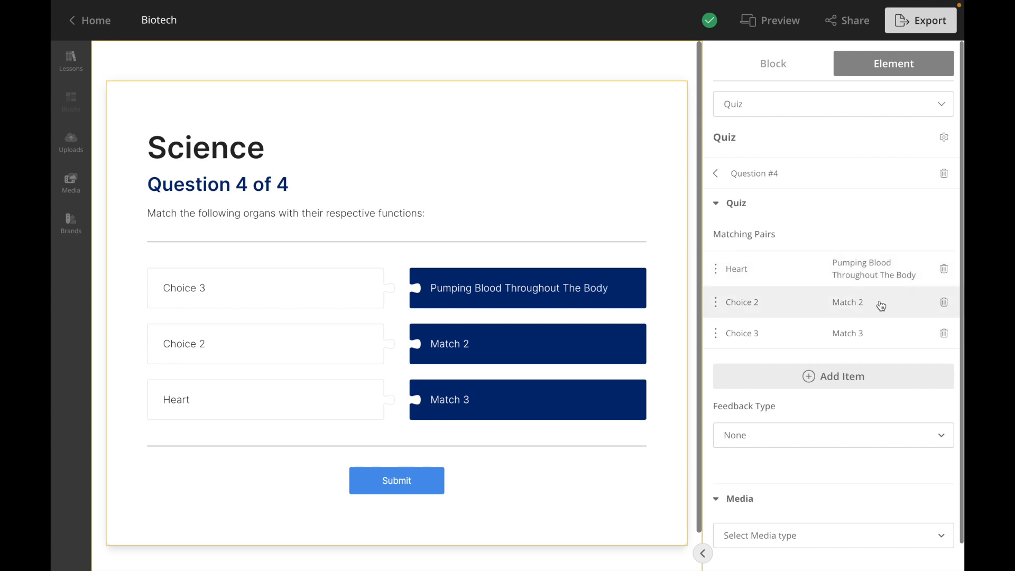
Set the second matching pair of Question #4 to "Lungs" and "Exchange of Oxygen & Carbon Dioxide"
left_click_drag(881, 306, 818, 307)
key("BackSpace")
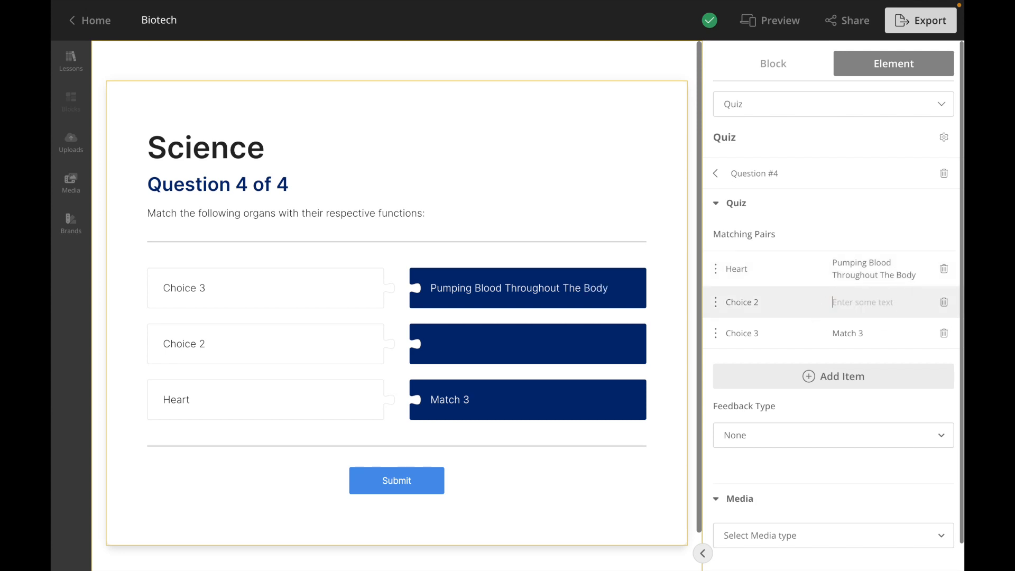
type("Exchange of")
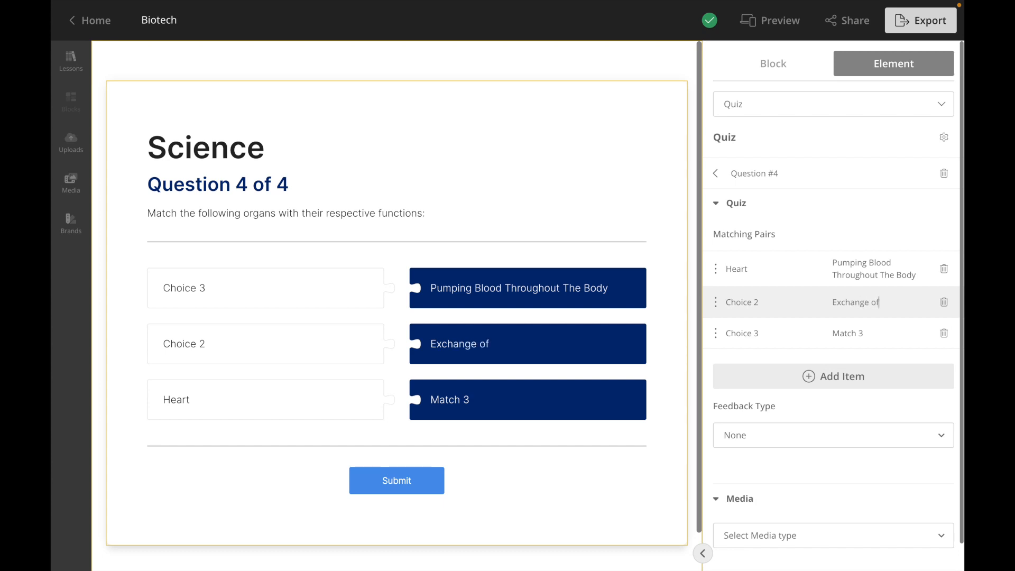
type(" Oxygen & Carbon Dioxide")
left_click_drag(784, 304, 689, 305)
key("BackSpace")
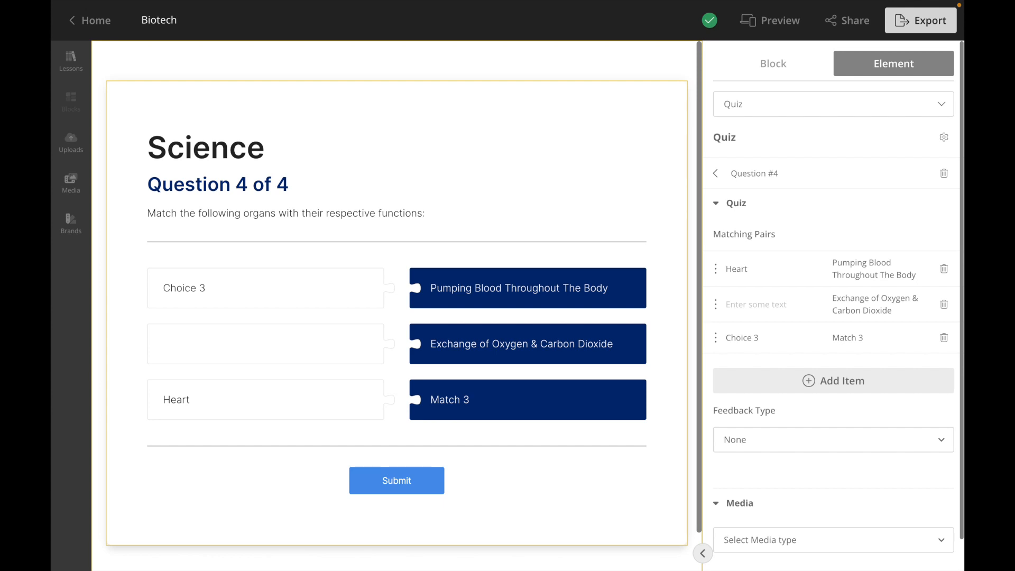
type("Lungs")
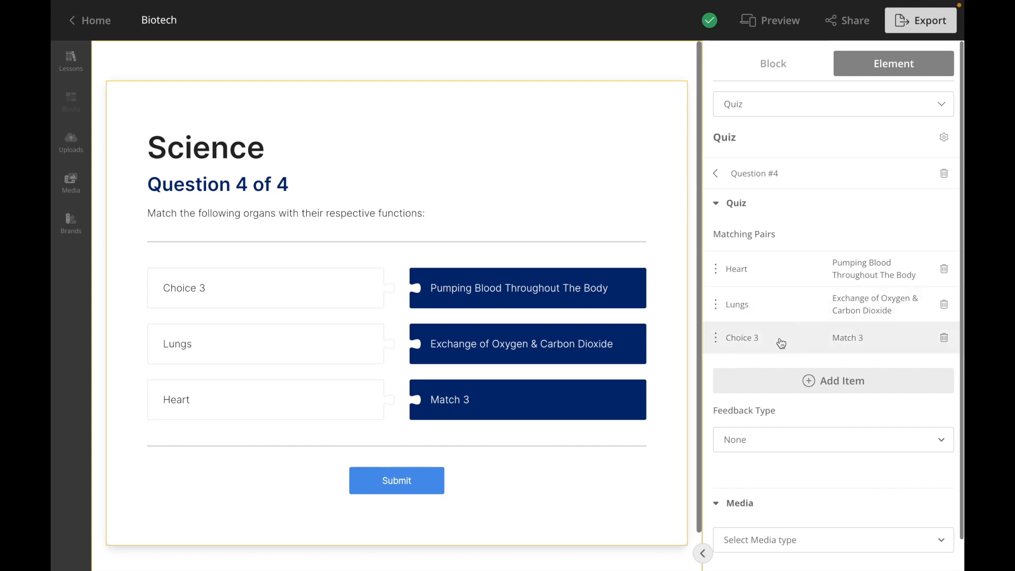
Set the third matching pair of Question #4 to "Liver" and "Detoxification & Metabolism of Nutrients"
left_click_drag(781, 343, 720, 337)
type("Liver")
left_click(874, 338)
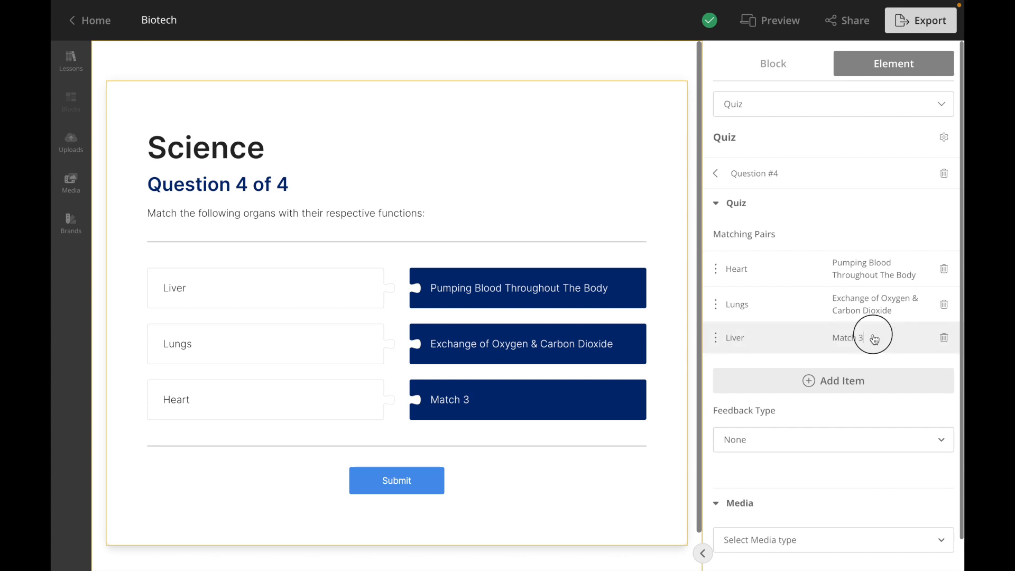
left_click_drag(874, 339, 816, 340)
key("BackSpace")
type("Detoxification ")
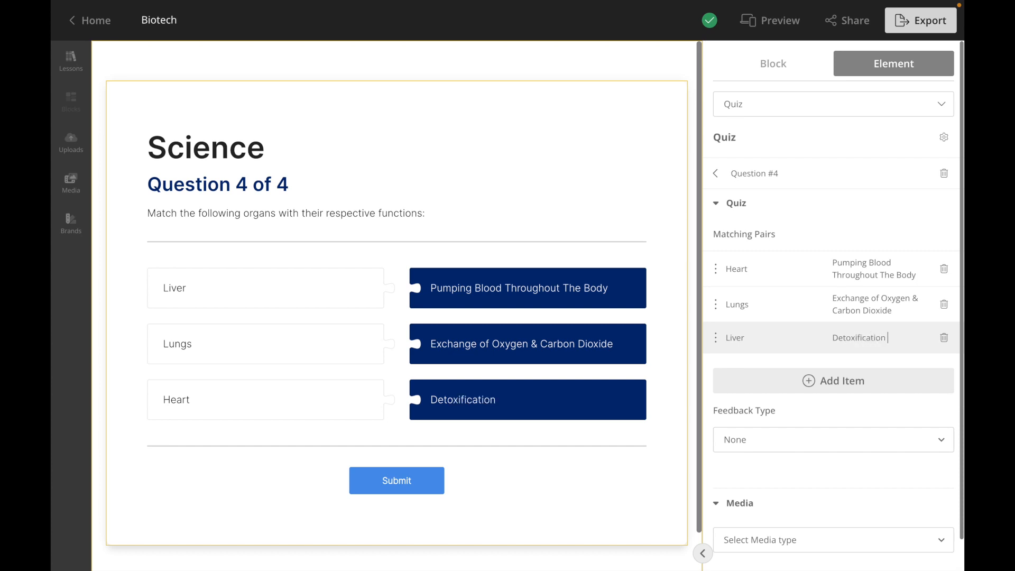
type("& Metabol")
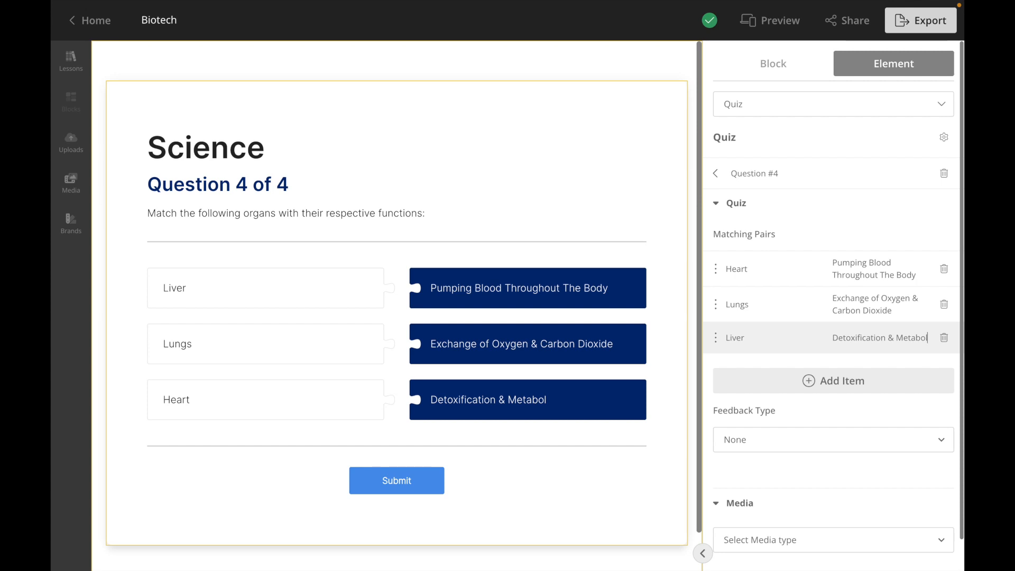
type("oism of Nutrients")
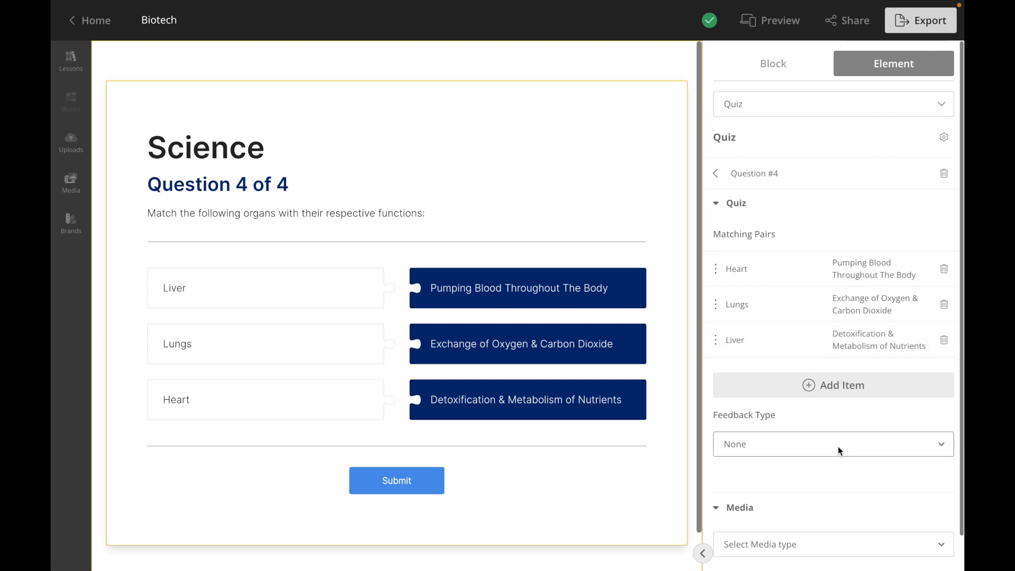
scroll(839, 446, "down", 1)
left_click(823, 509)
left_click(810, 535)
scroll(809, 529, "down", 3)
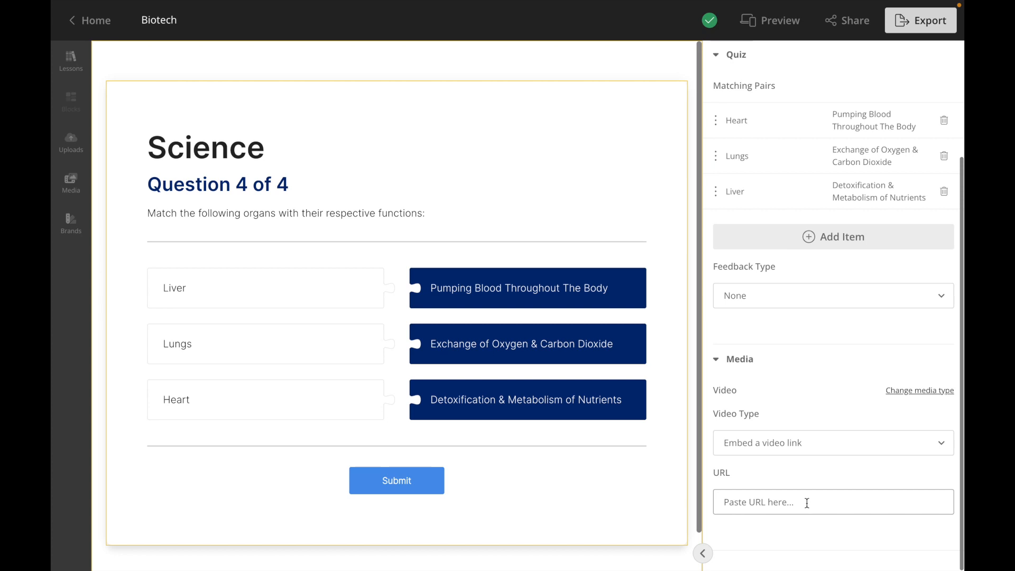
left_click(830, 443)
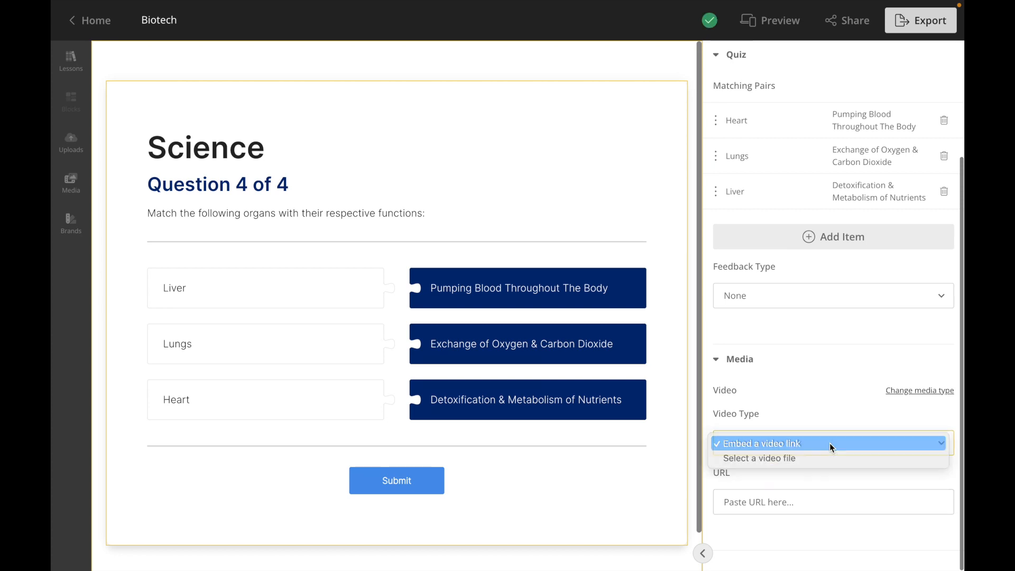
left_click(830, 443)
left_click(808, 506)
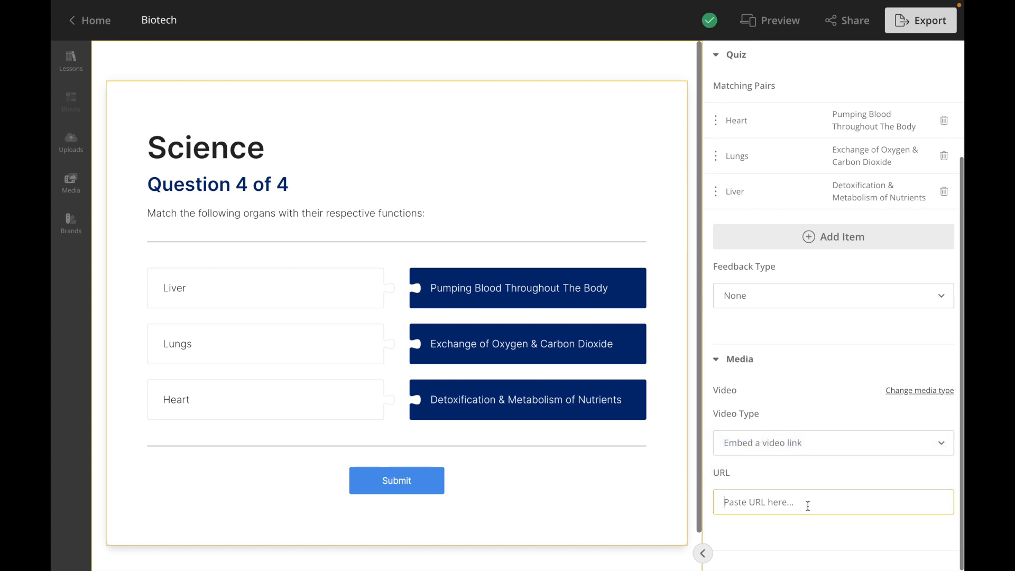
type("https://www.youtube.com/watch?v=uBGl2BujkPQ")
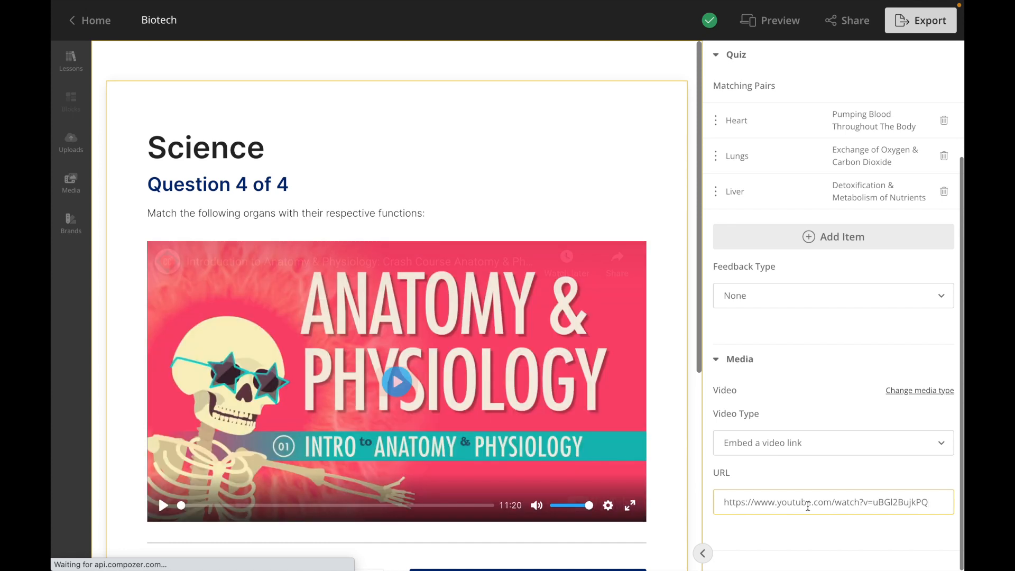
Return to the quiz's question list, add a fifth question of the Multiple Image Choice type and open it
scroll(808, 508, "up", 3)
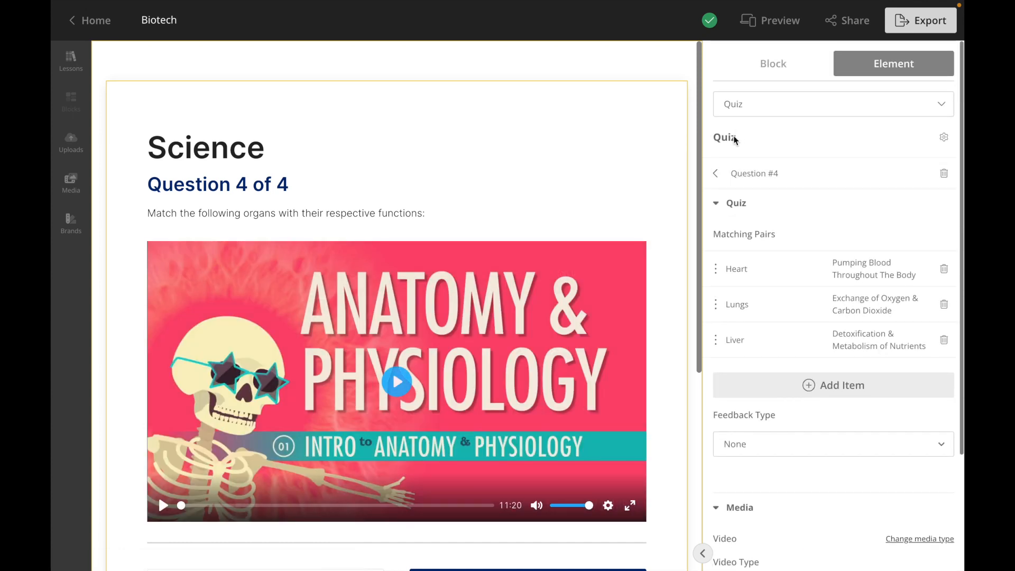
left_click(715, 174)
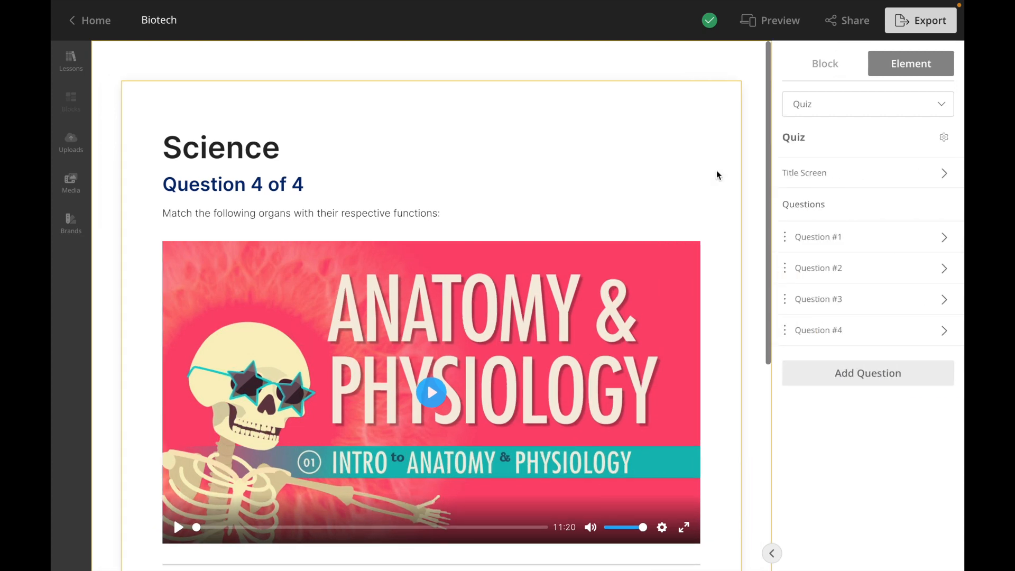
left_click(864, 370)
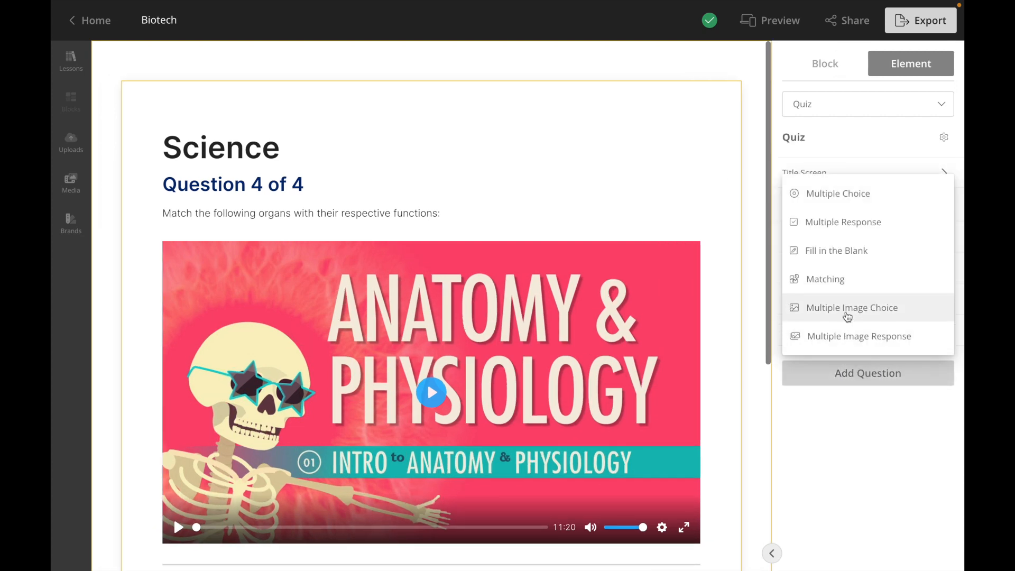
left_click(846, 312)
left_click(867, 361)
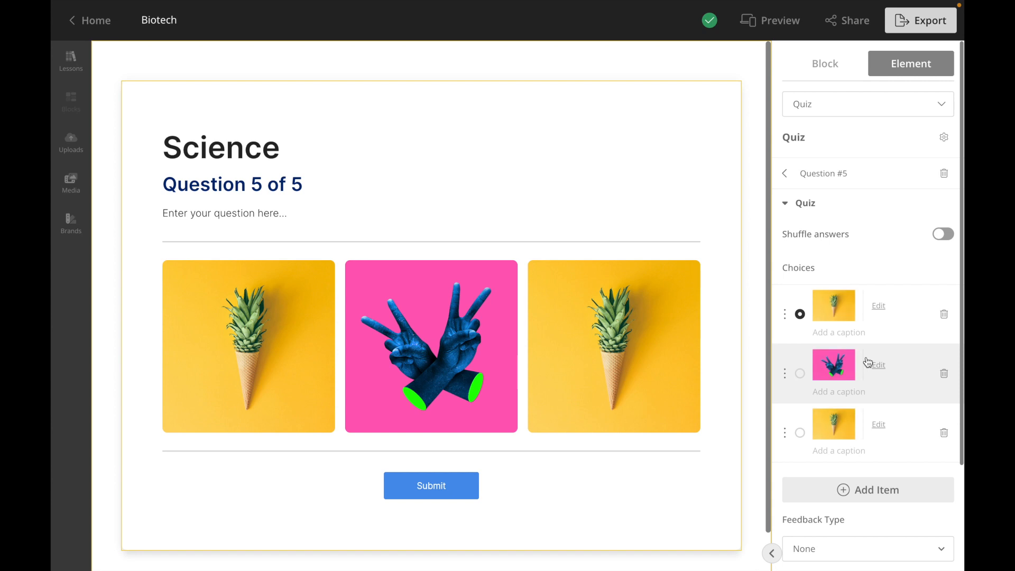
Replace the placeholder text of Question #5 with "Select the organism that is NOT a mammal:"
left_click_drag(287, 212, 169, 213)
key("BackSpace")
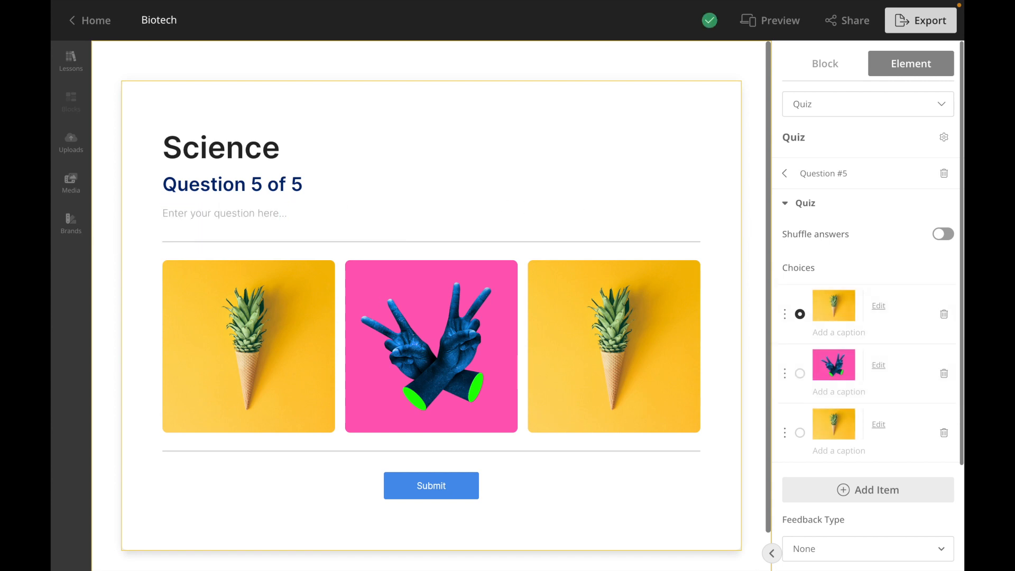
type("Select the o")
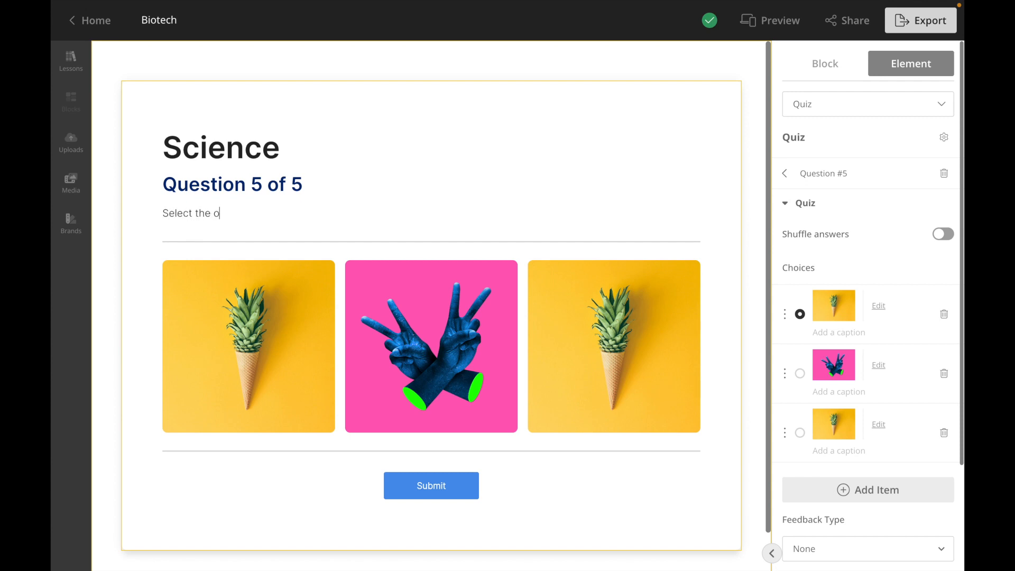
type("rganism that is NOT a mammal:")
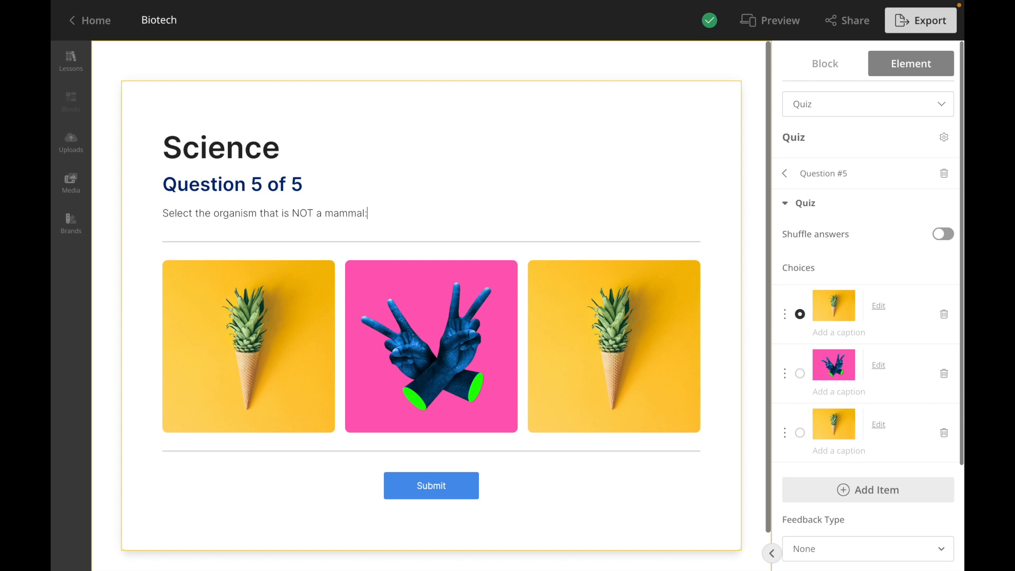
Replace the first choice image of Question #5 with a media library photo of a walking brown bear, searching for "bear"
left_click(886, 312)
left_click(887, 365)
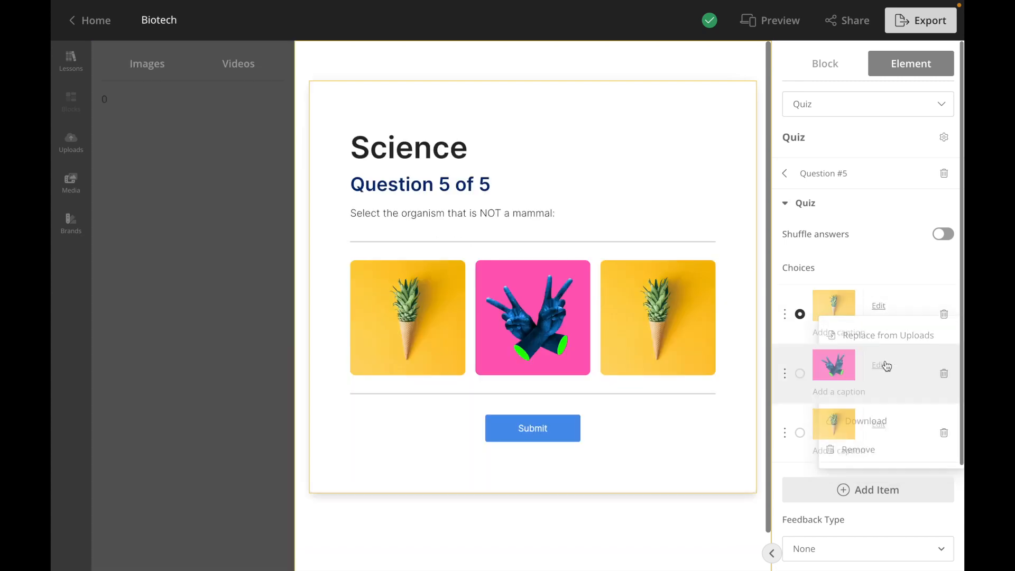
left_click(226, 100)
type("bea")
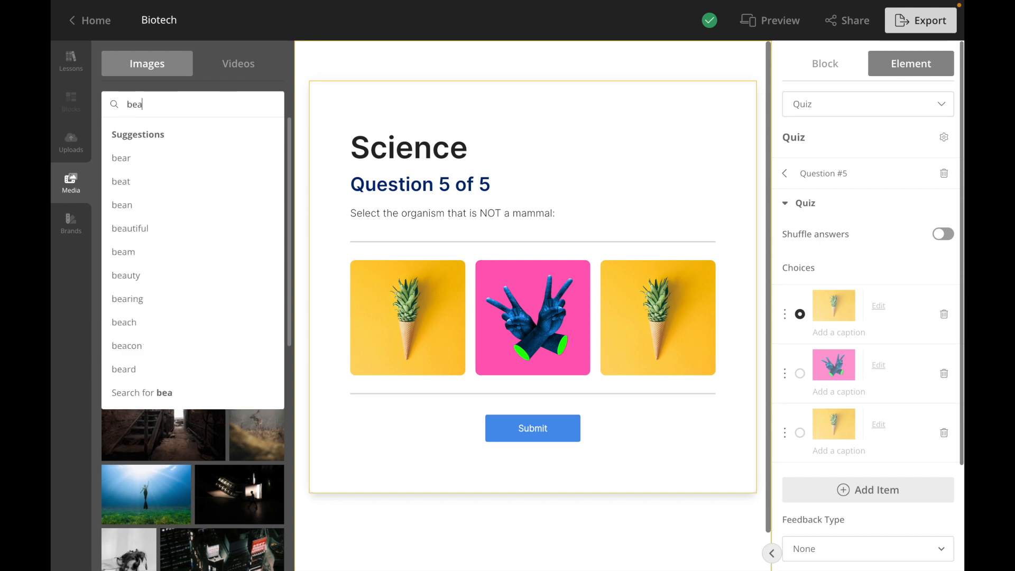
type("r")
key("Return")
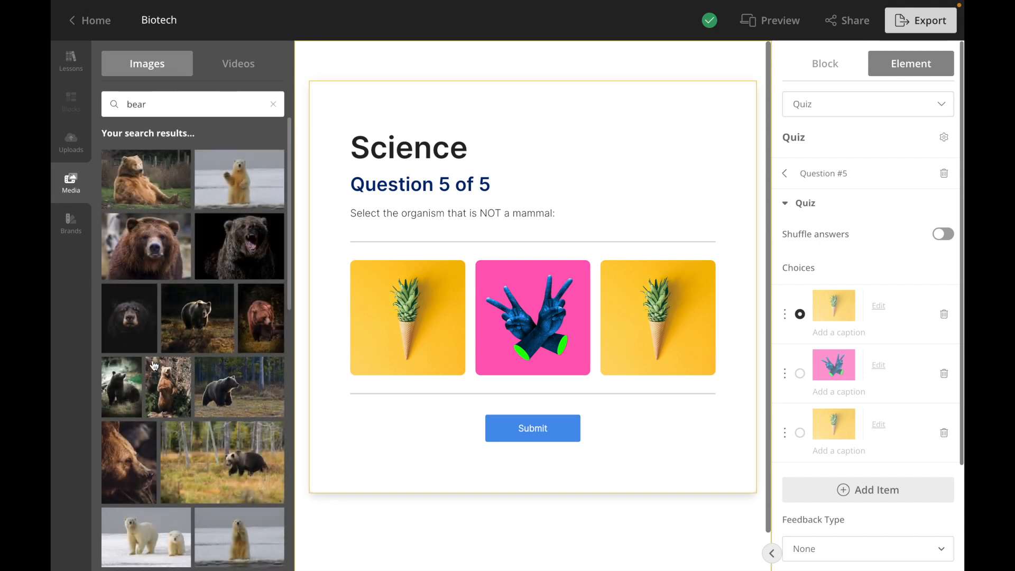
scroll(154, 365, "down", 6)
scroll(154, 365, "down", 4)
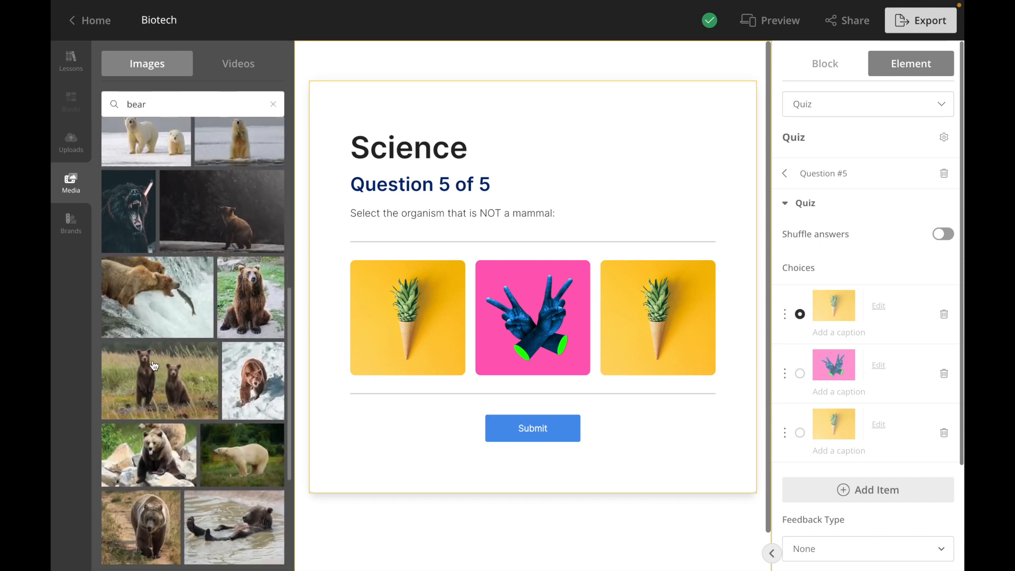
left_click(134, 414)
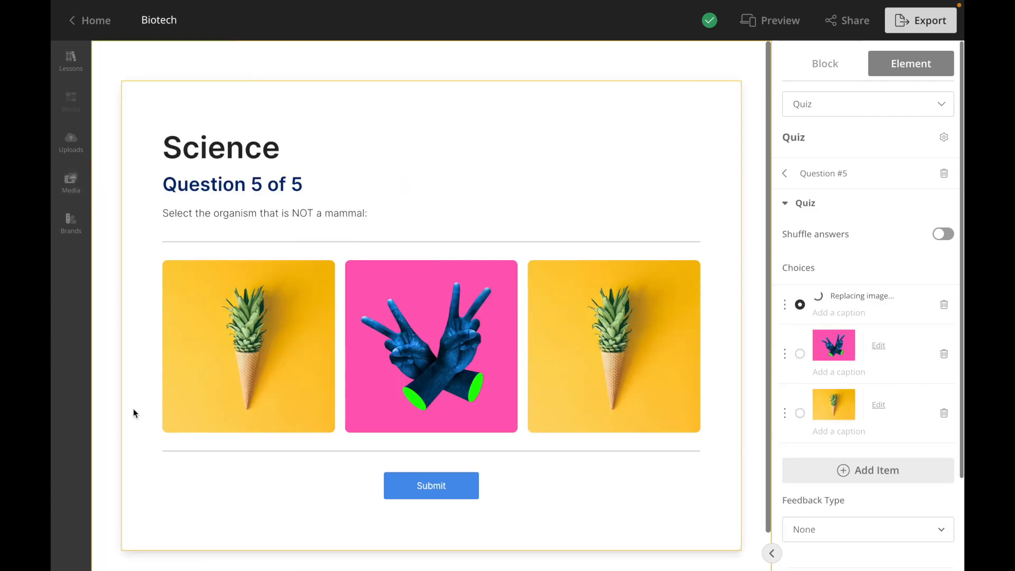
Replace the second choice image of Question #5 with a close-up snake photo from the media library, searching for "snake"
left_click(883, 378)
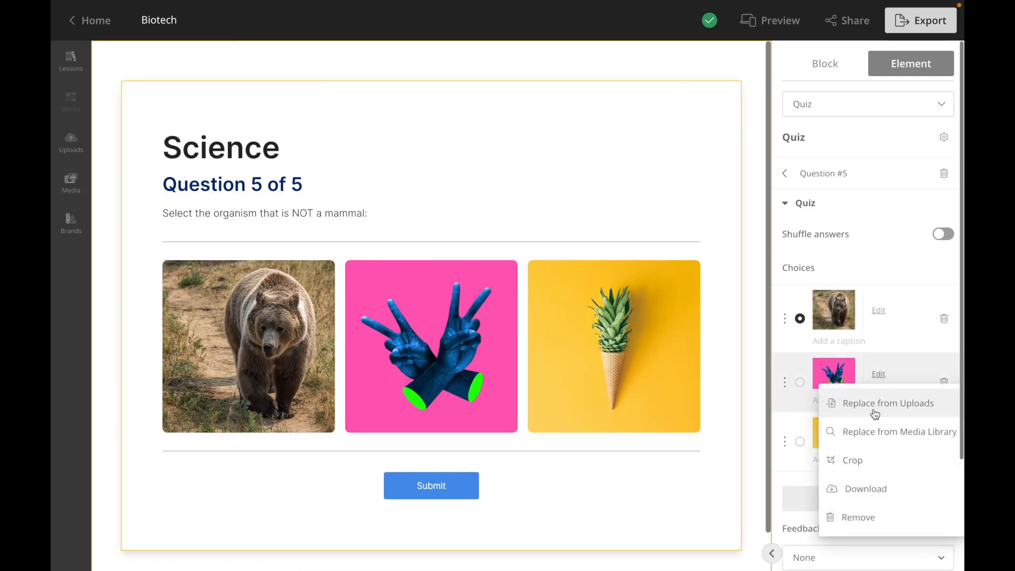
left_click(865, 427)
left_click(203, 105)
type("snake")
key("Return")
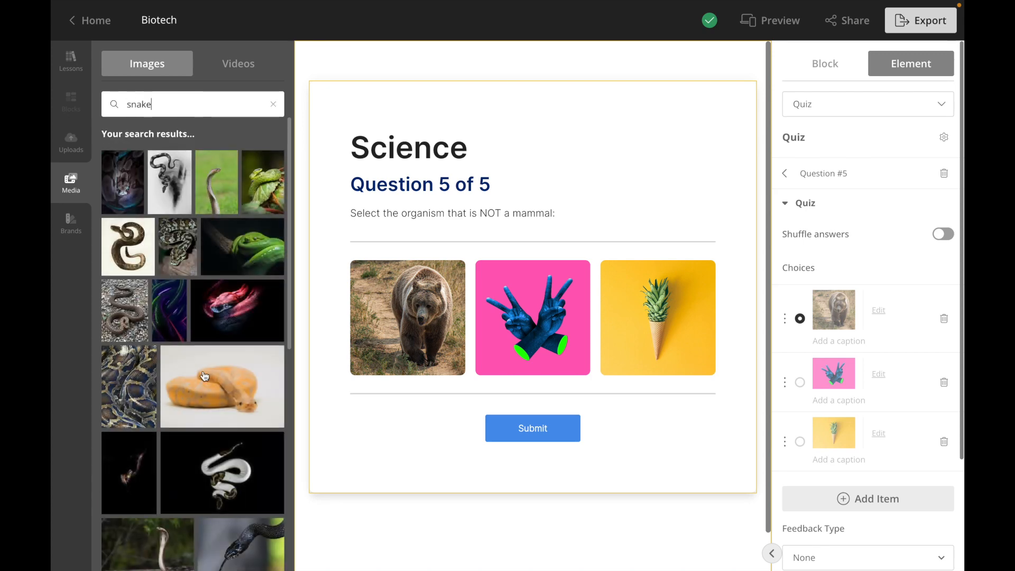
scroll(205, 377, "down", 10)
left_click(229, 418)
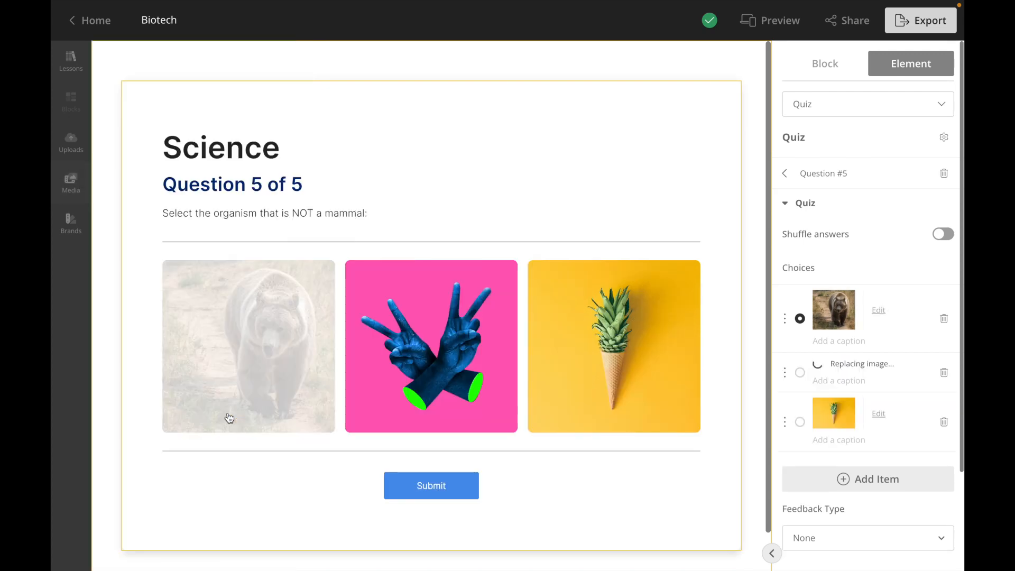
Replace the third choice image with a photo of two dolphins, searching the media library for "dolphin", and mark the snake as the correct answer
left_click(887, 437)
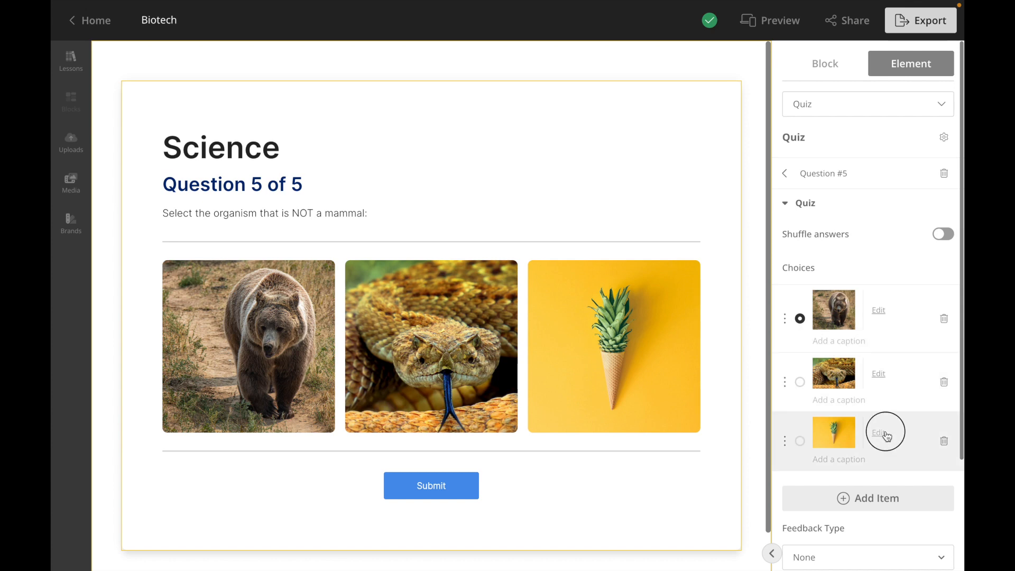
left_click(882, 325)
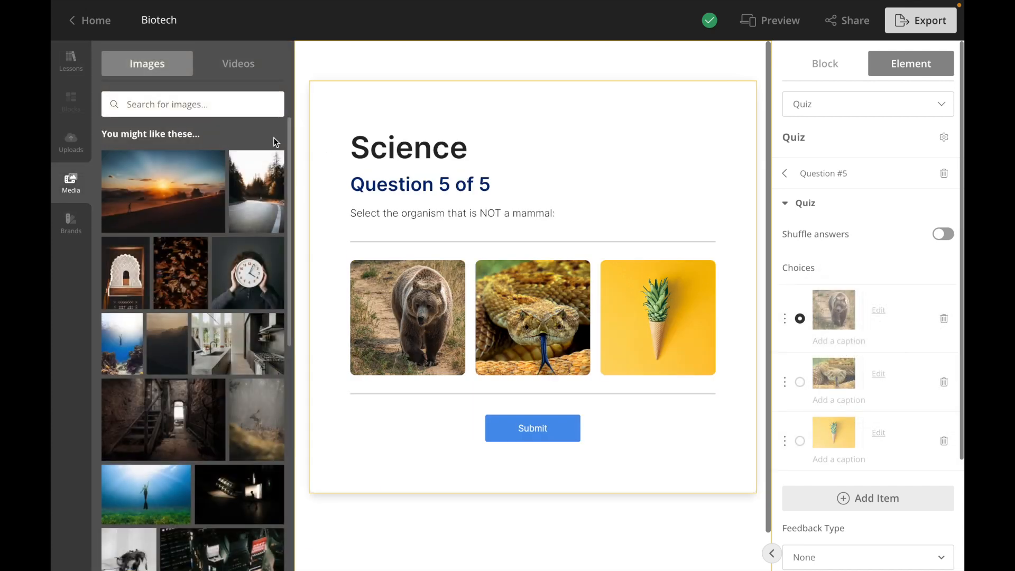
left_click(210, 104)
type("dolphin")
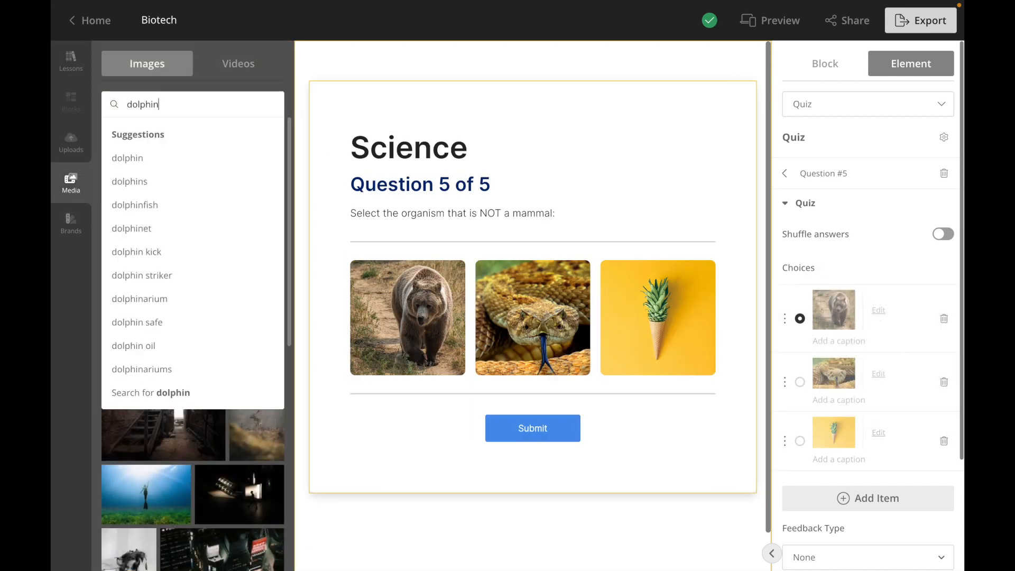
key("Return")
left_click(206, 335)
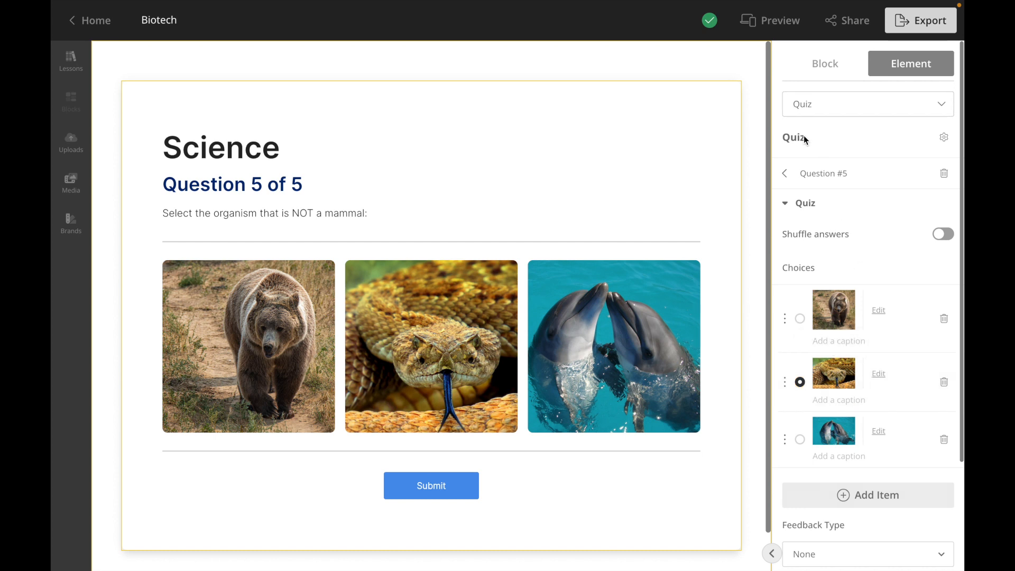
Return to the quiz's question list, add a sixth question with image choices that allow several correct answers, and open it
left_click(788, 173)
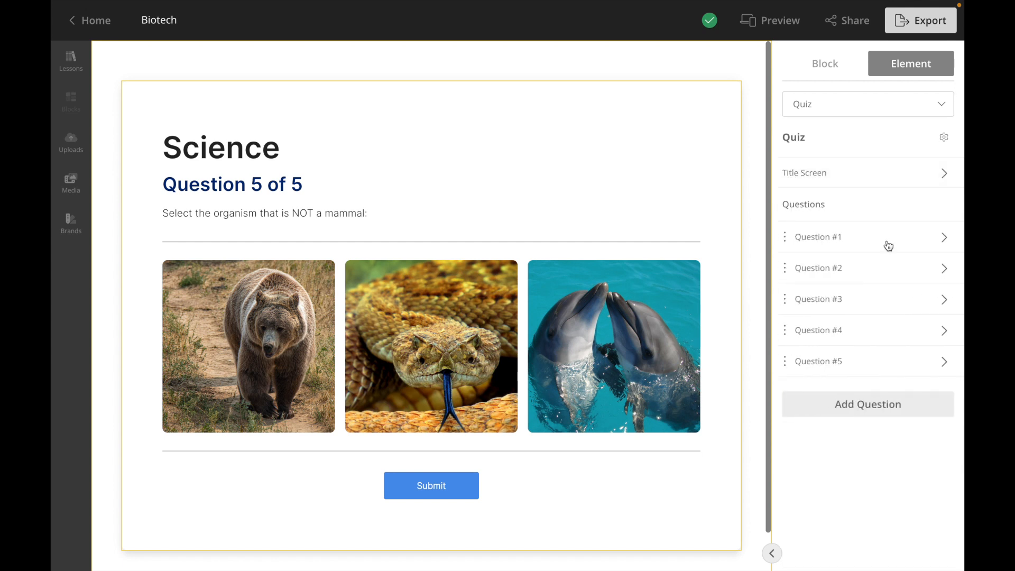
left_click(865, 409)
left_click(852, 376)
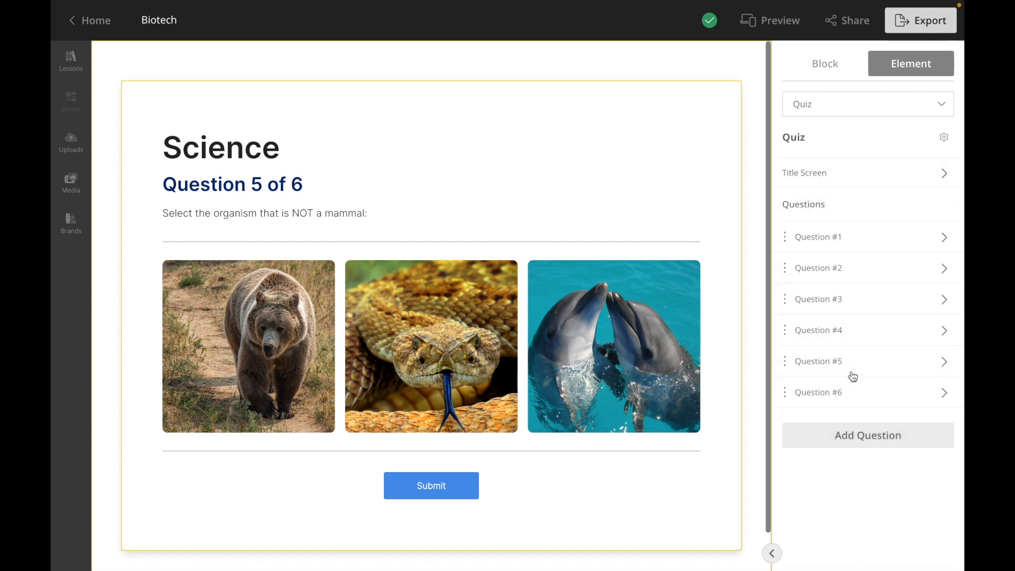
left_click(859, 392)
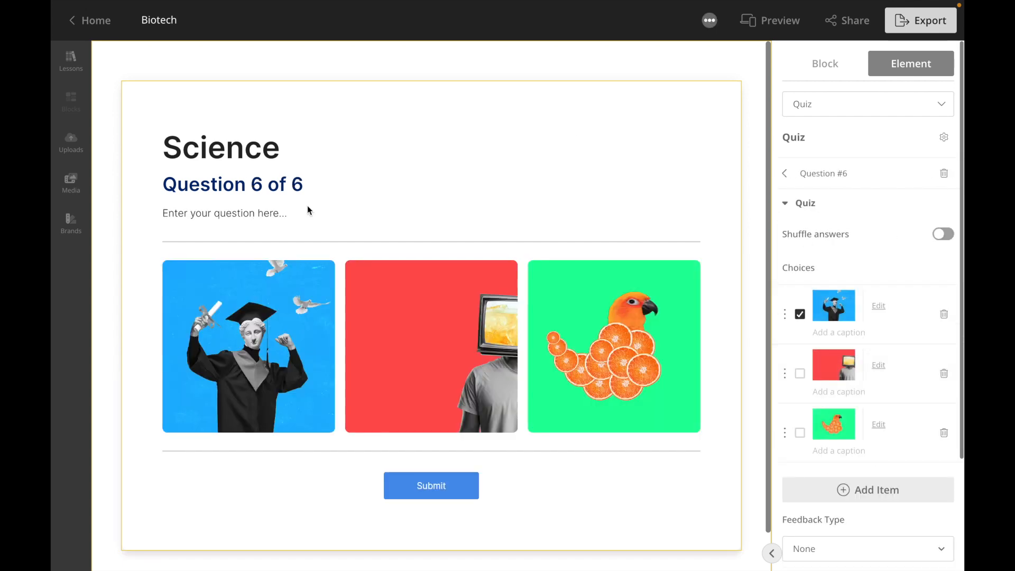
Replace the placeholder text of Question #6 with "Select all organisms that are reptiles"
left_click_drag(287, 214, 154, 215)
key("BackSpace")
left_click(195, 210)
type("Sel")
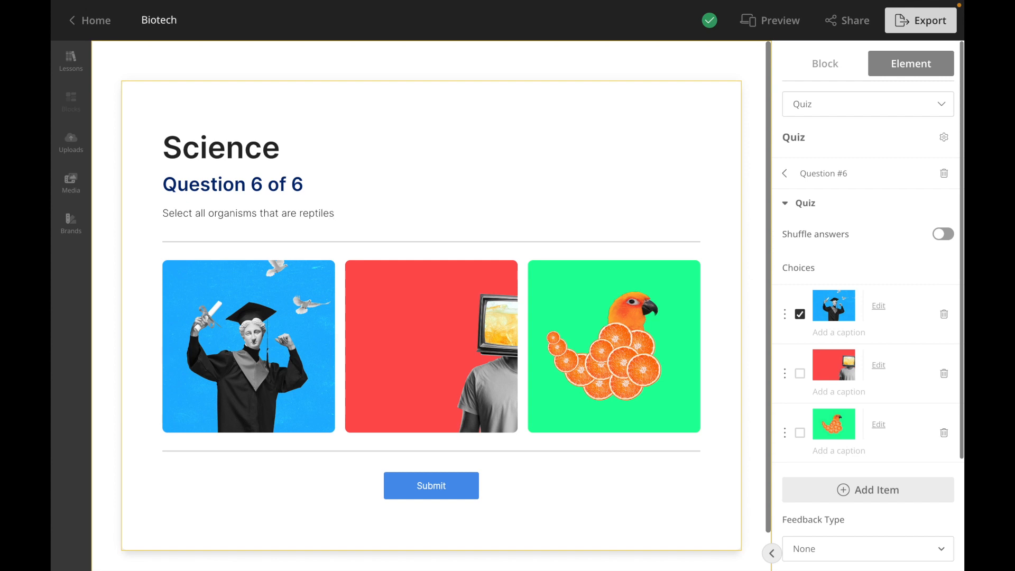
Replace the first choice image of Question #6 with a media library photo of a crocodile on a riverbank, searching for "crocodile"
left_click(879, 306)
left_click(876, 360)
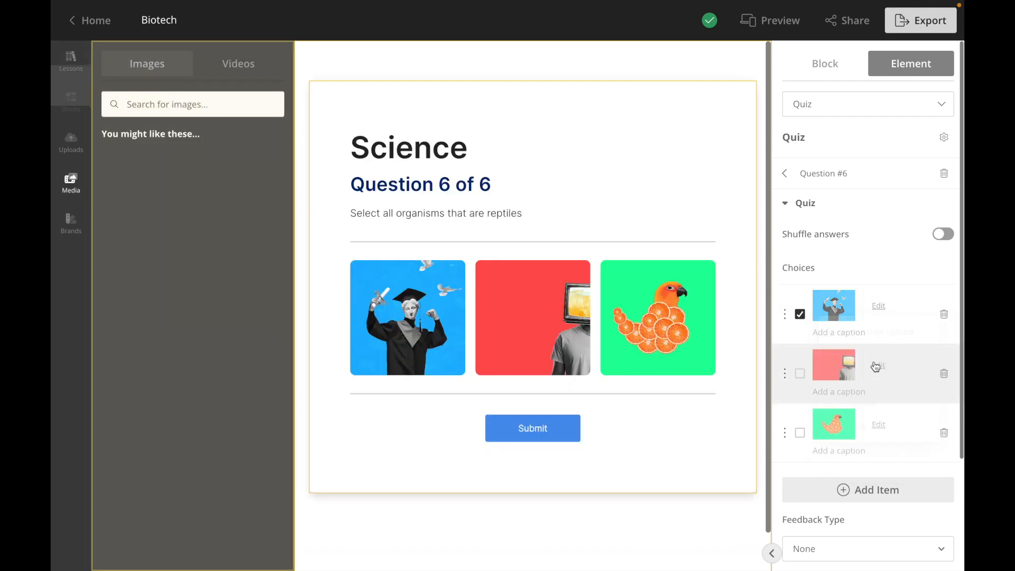
left_click(215, 101)
type("c")
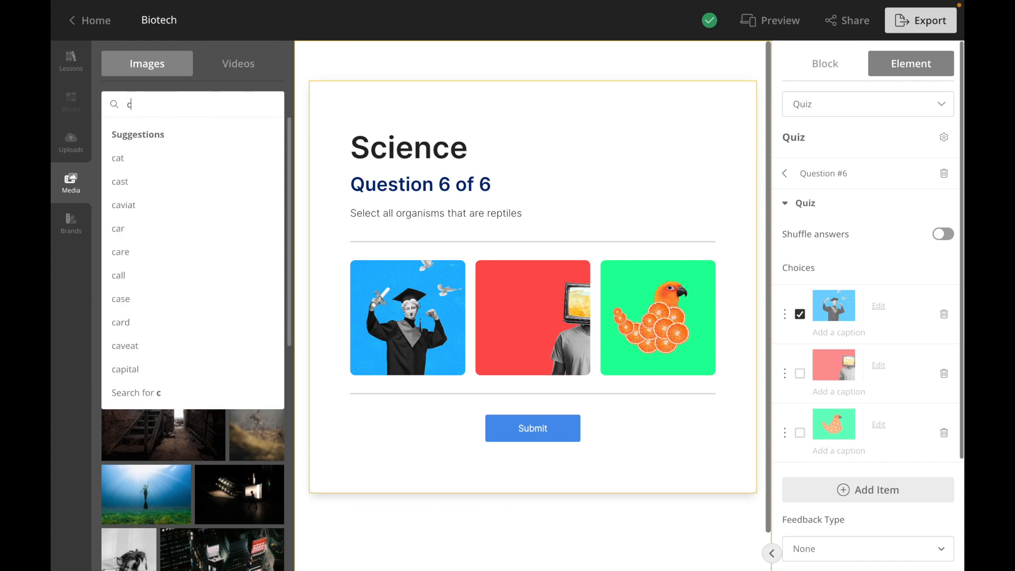
type("roc")
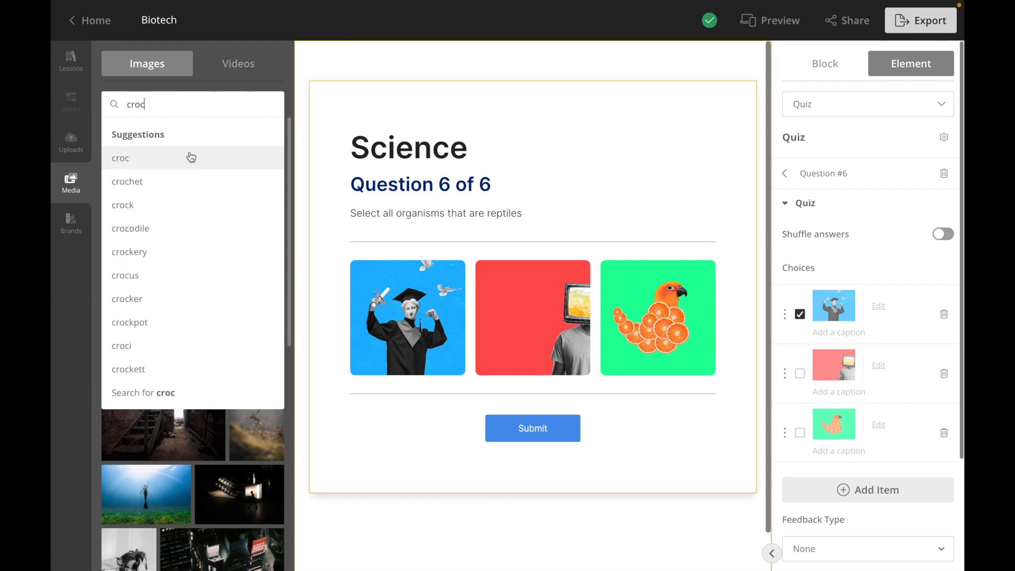
left_click(159, 228)
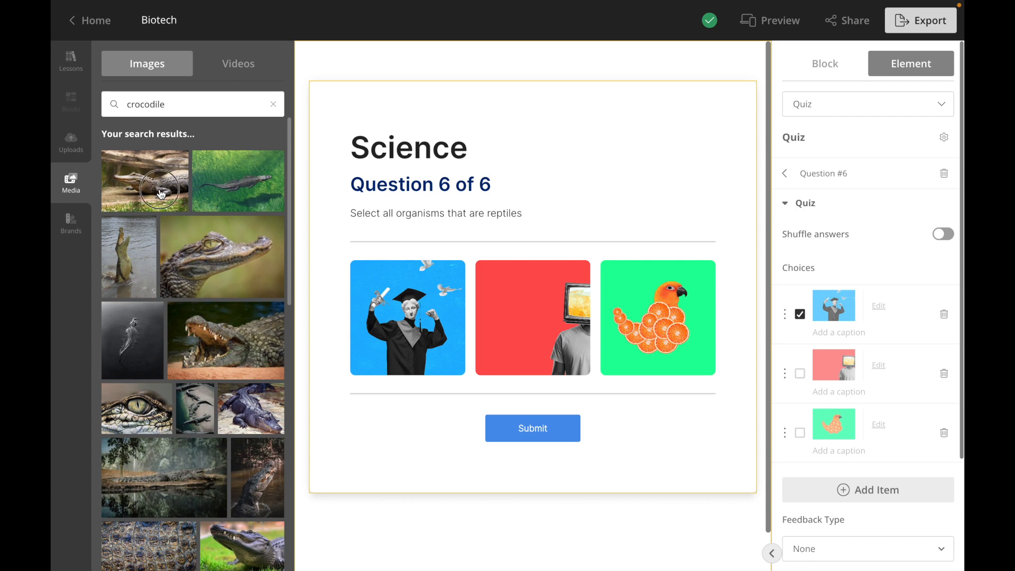
left_click(200, 186)
Replace the second choice image of Question #6 with the cat raising its paw on light blue, searching the media library for "cat"
left_click(879, 364)
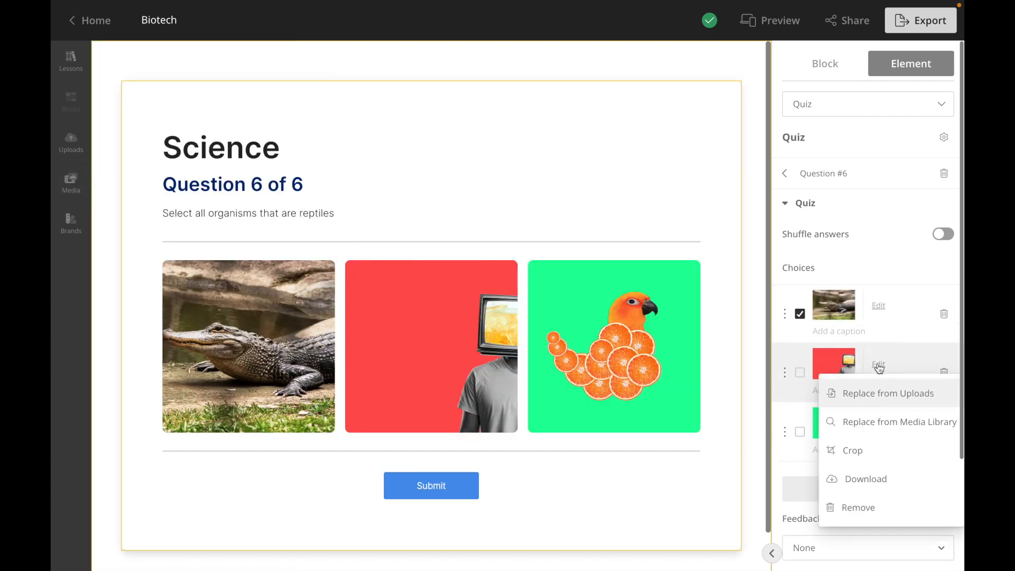
left_click(845, 423)
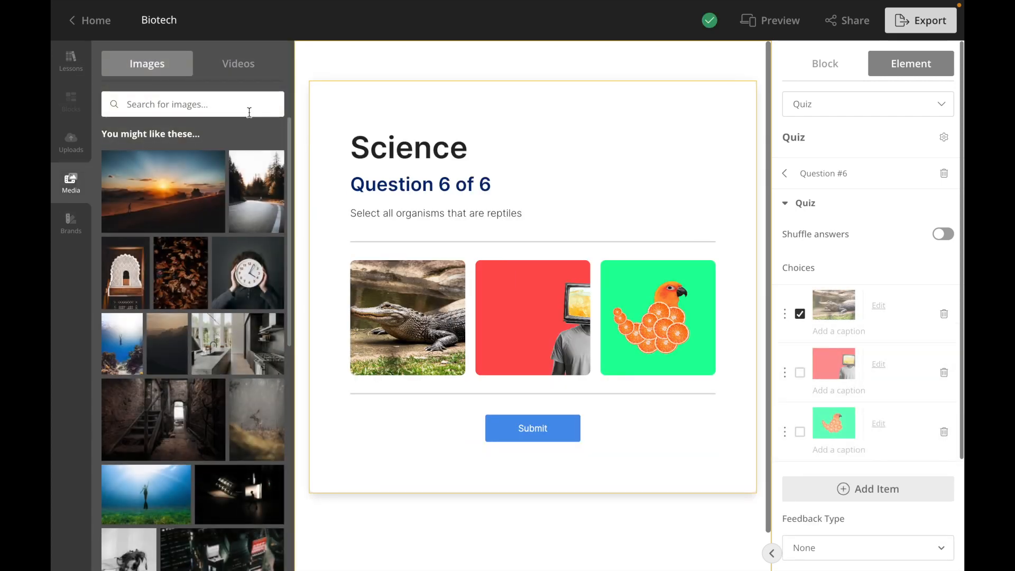
left_click(246, 110)
type("cat")
key("Return")
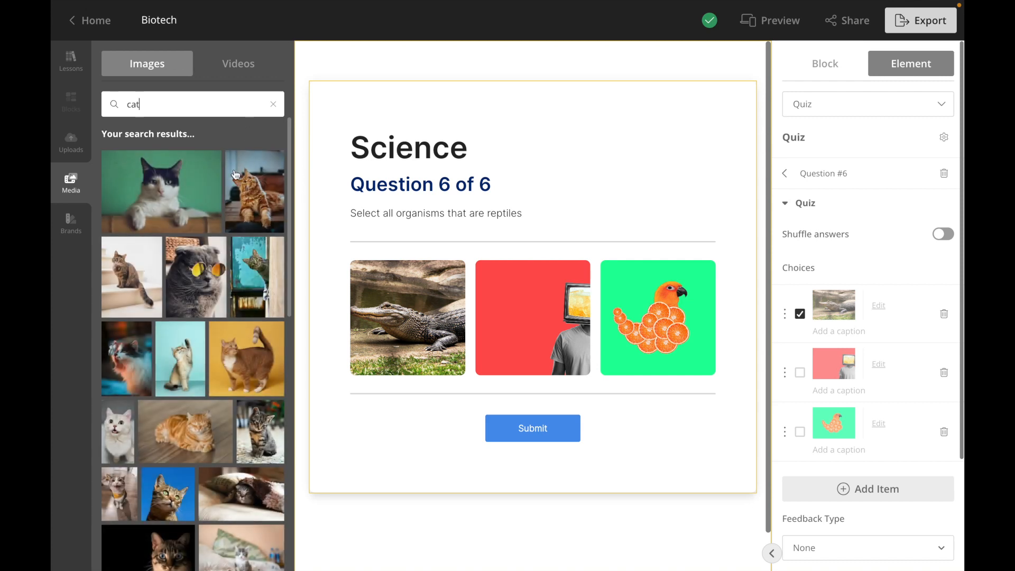
left_click(189, 358)
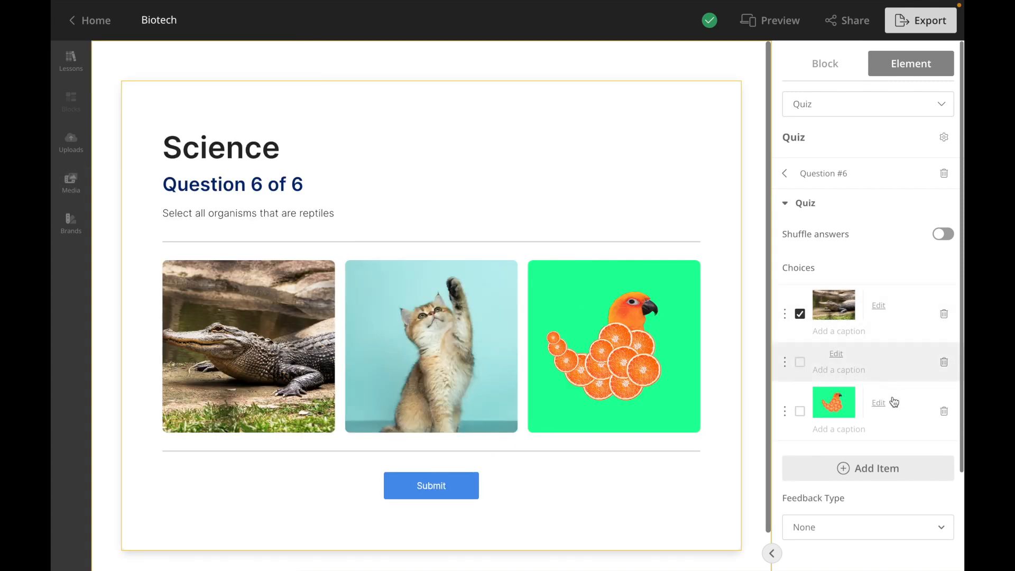
Replace the third choice image with a green lizard photo found by searching "lizard", mark it correct, and return to the question list
left_click(879, 458)
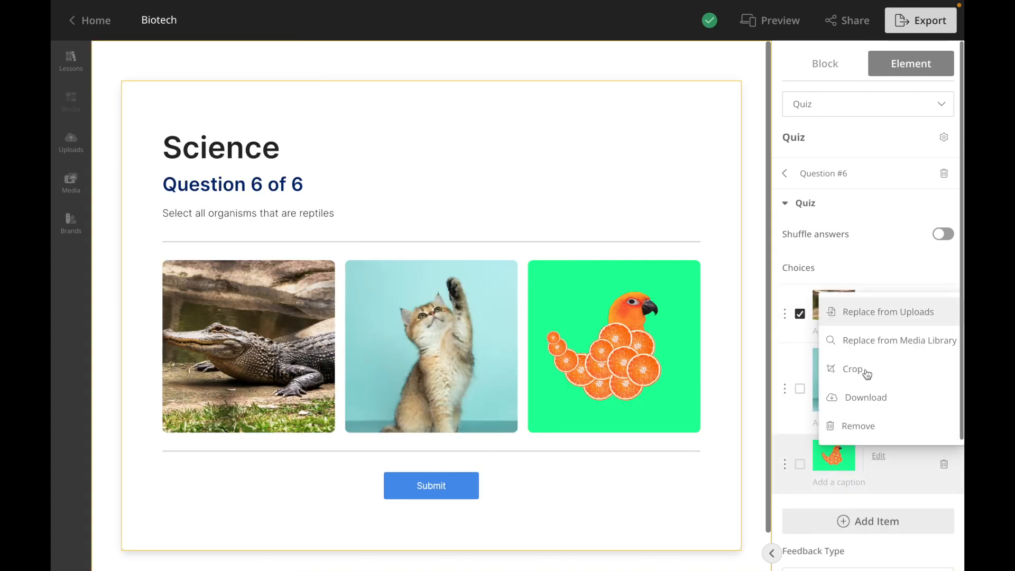
left_click(864, 345)
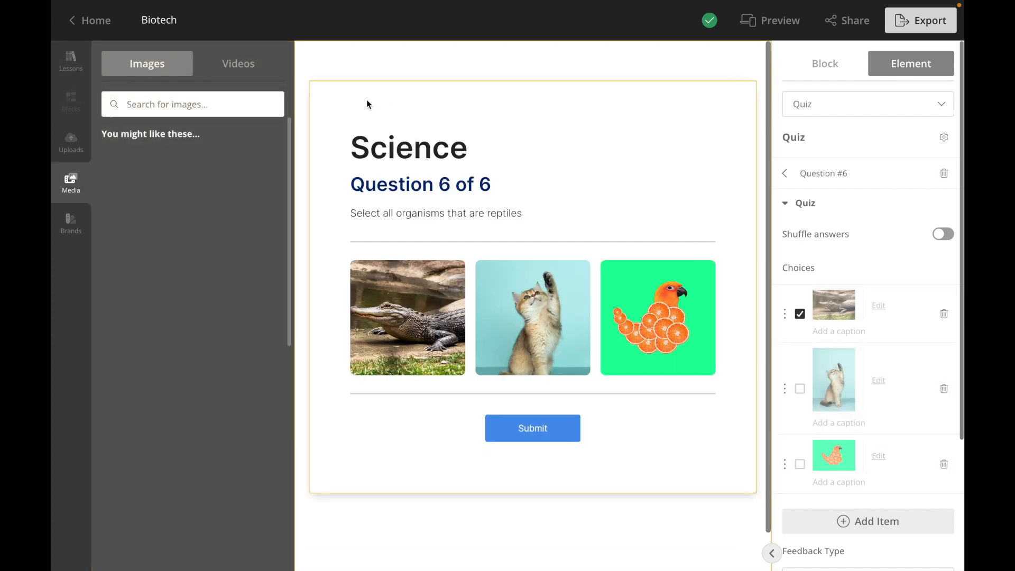
left_click(216, 101)
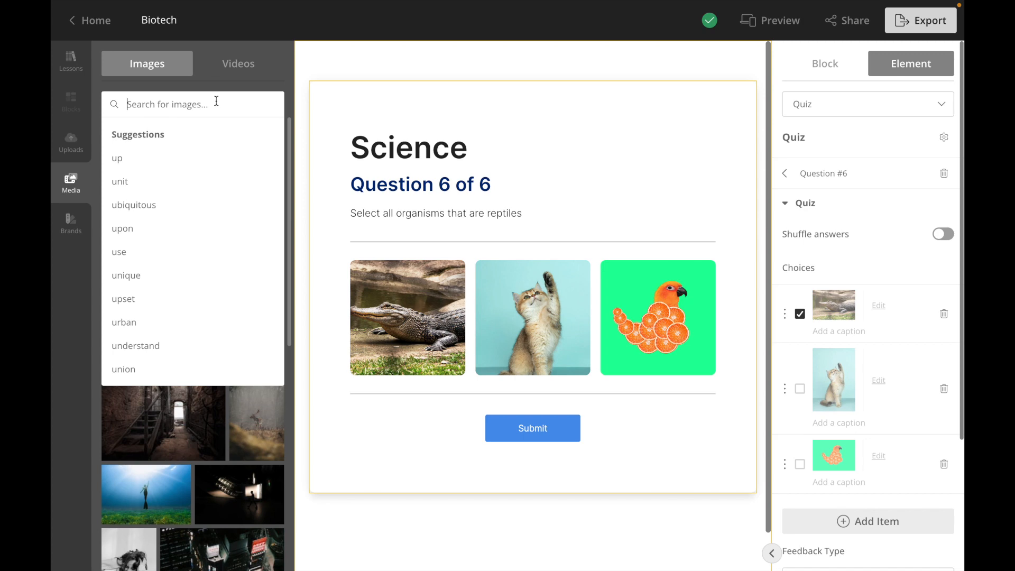
type("lizard")
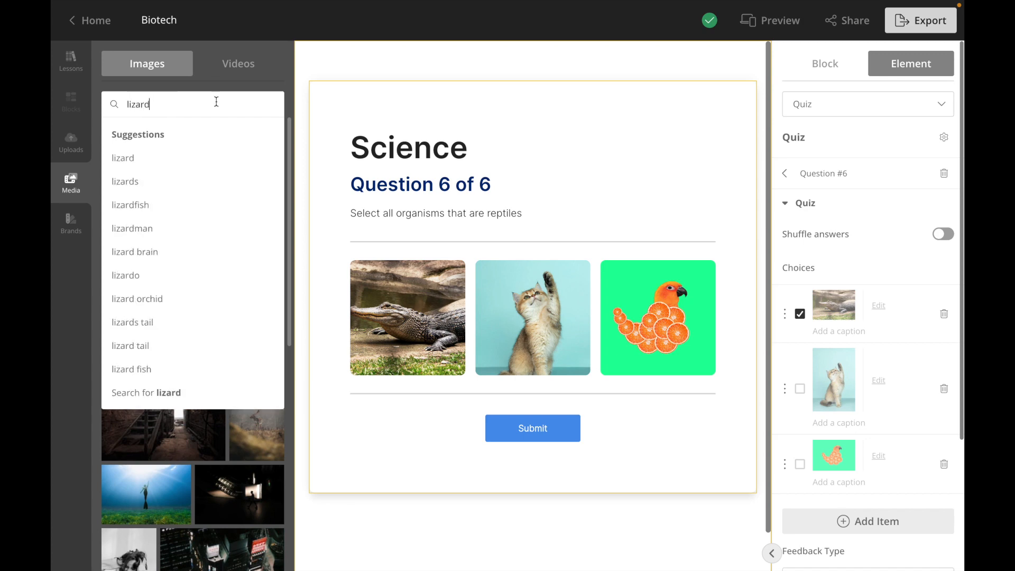
left_click(215, 156)
left_click(126, 182)
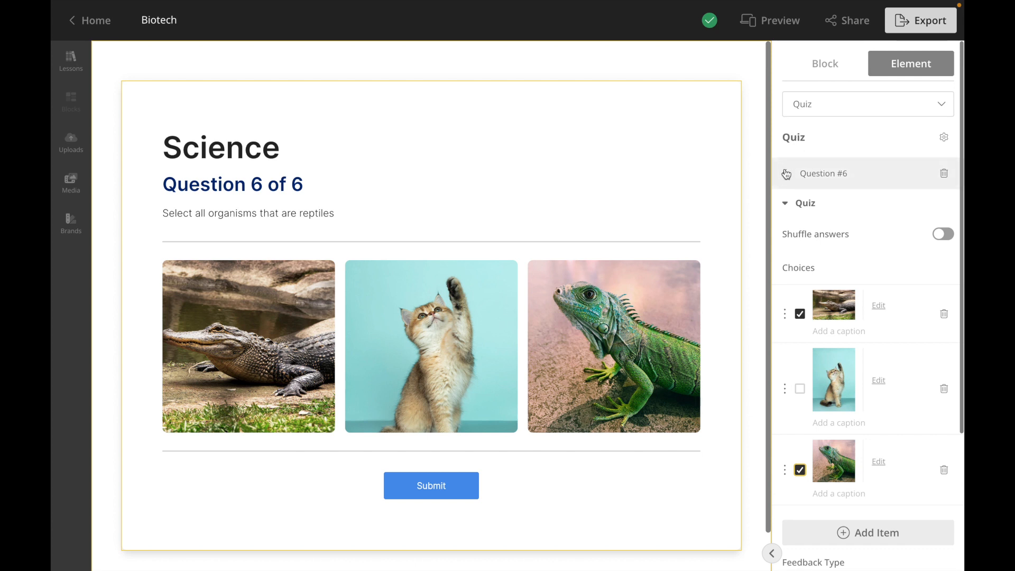
left_click(785, 173)
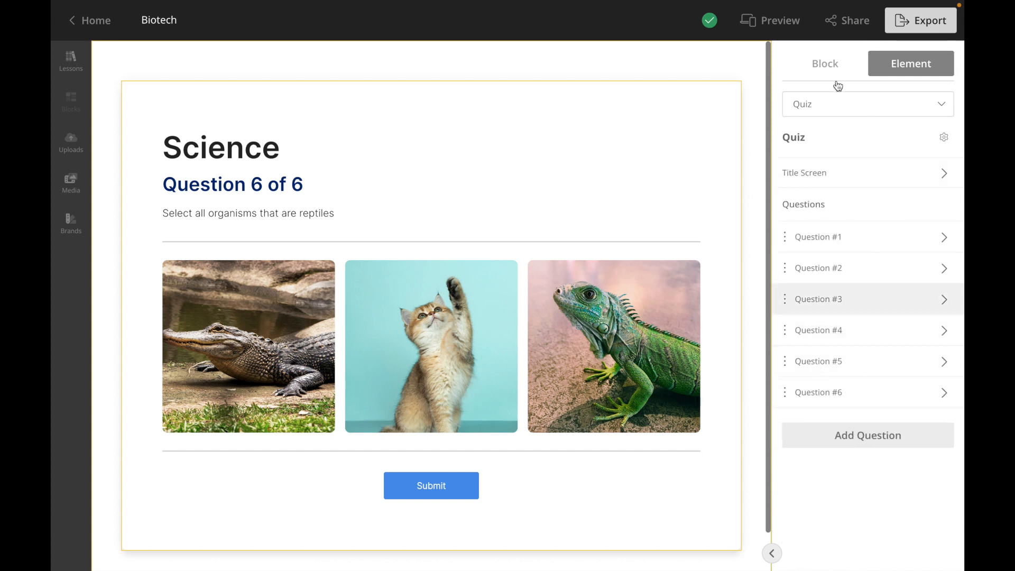